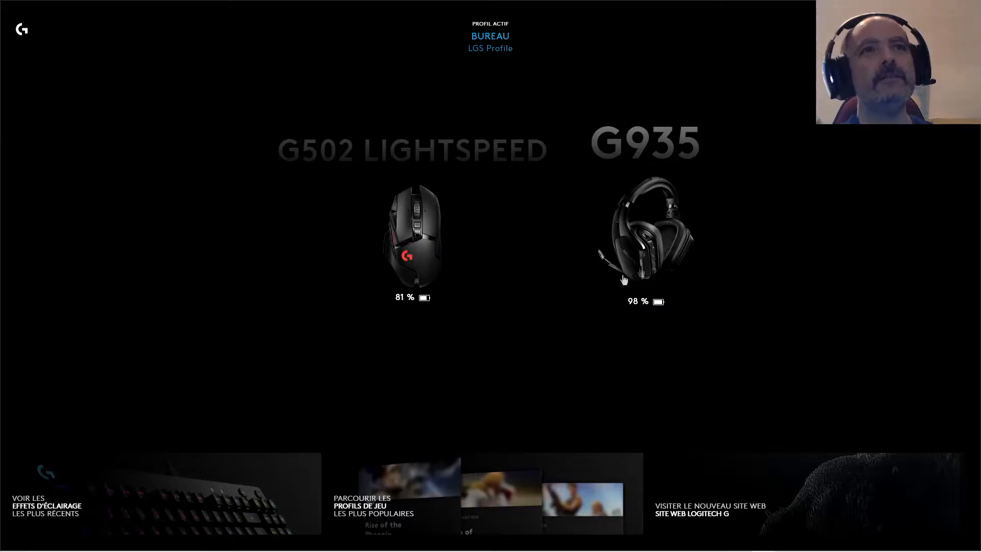
Open the G935 headset's settings, look over its surround sound options and return to the acoustic settings
click(653, 241)
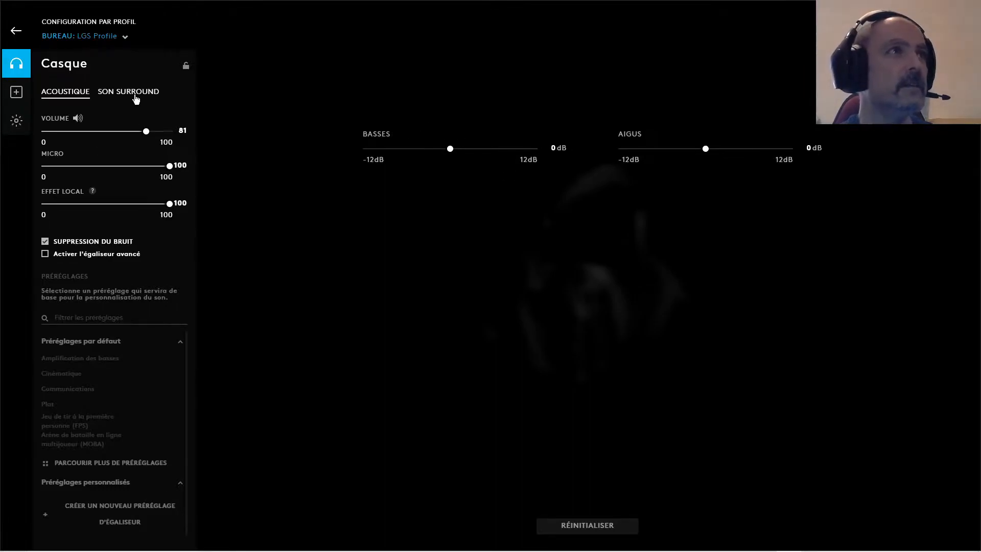
click(136, 97)
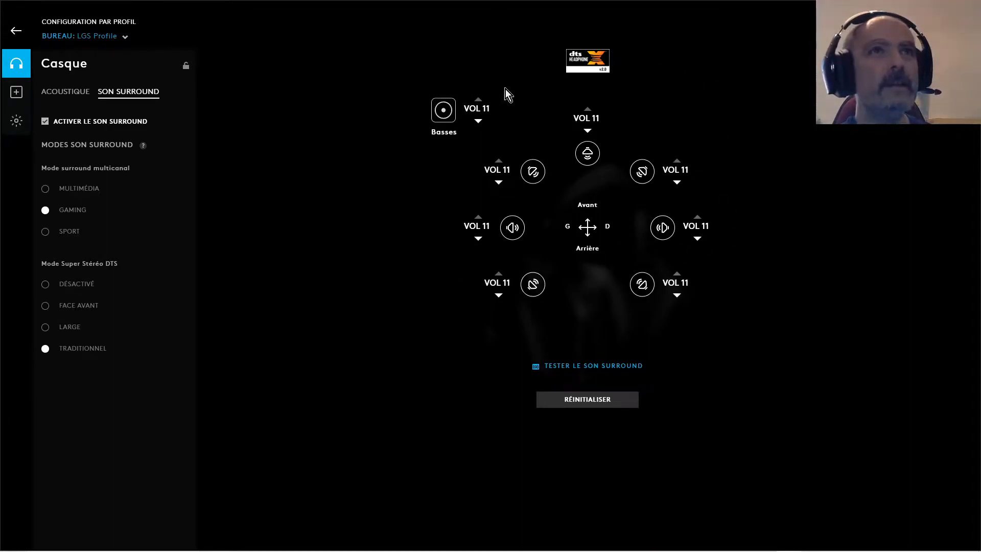
click(71, 94)
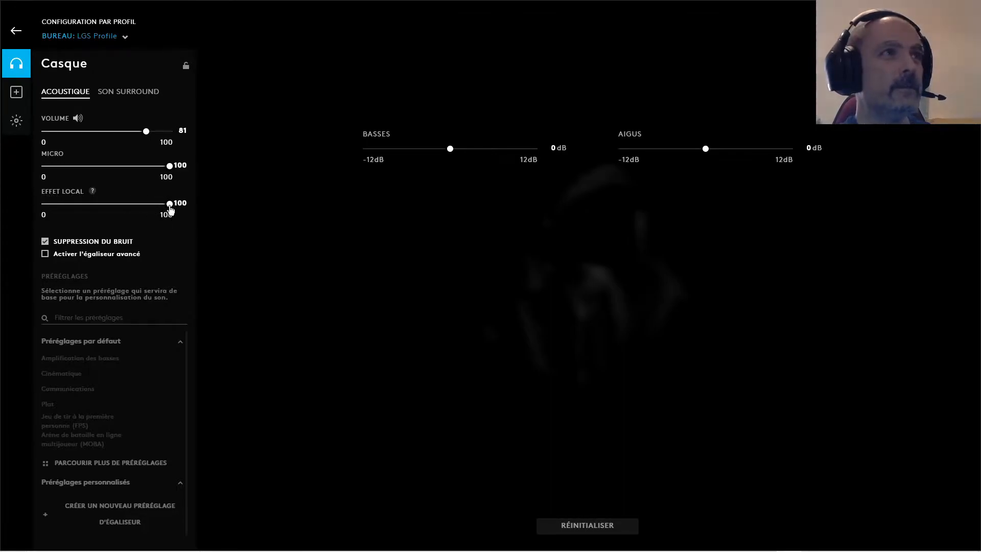
Set the headset's Effet local level to 0 and back to 100, and lower the Micro level to 98
drag(170, 210, 39, 205)
click(45, 241)
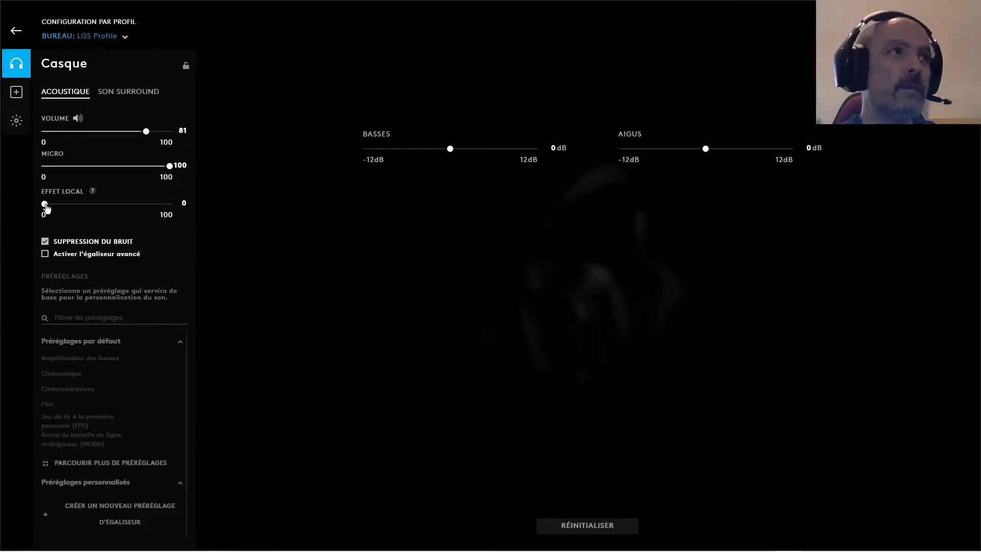
drag(45, 205, 178, 207)
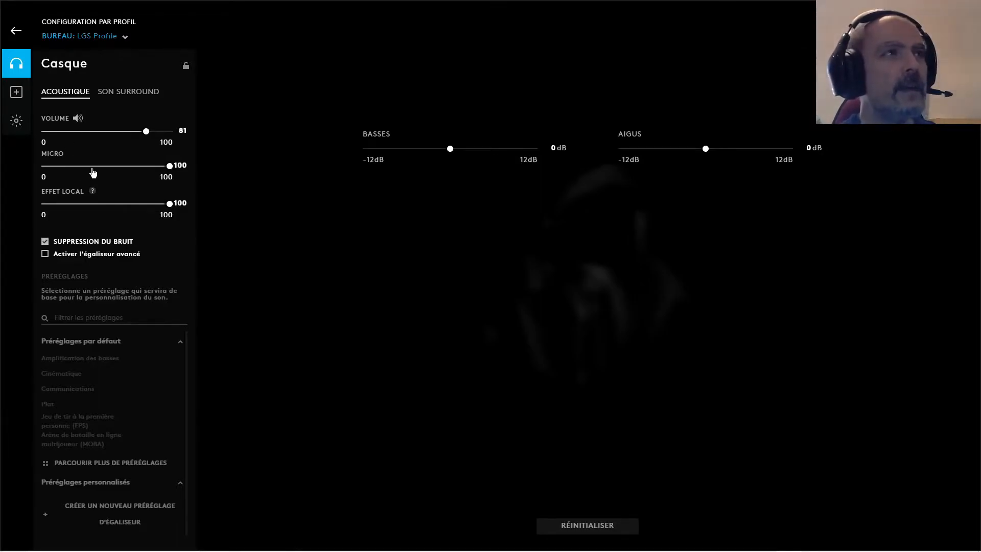
scroll(93, 171, down, 2)
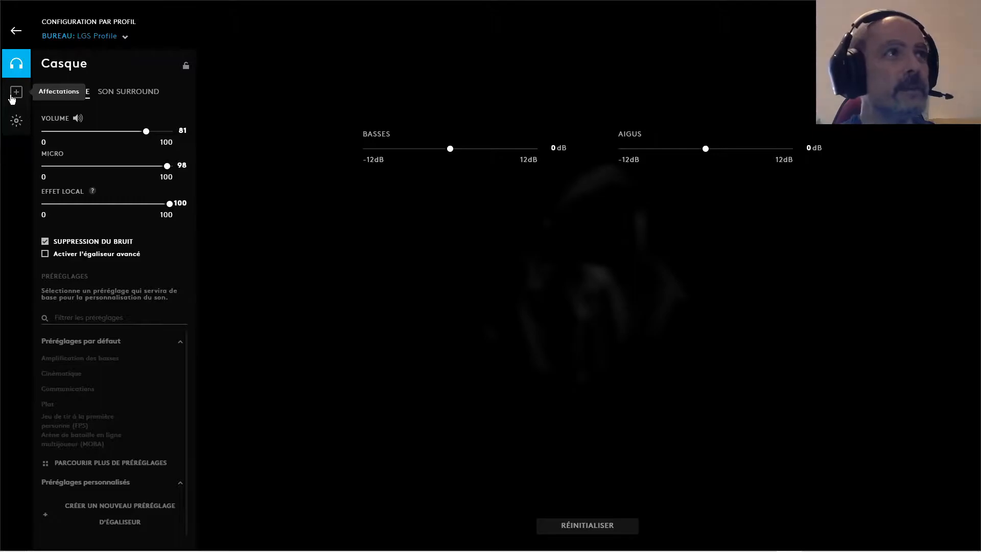
Open the headset's assignments and turn off the Windows Focus Assist that silences notifications
click(13, 97)
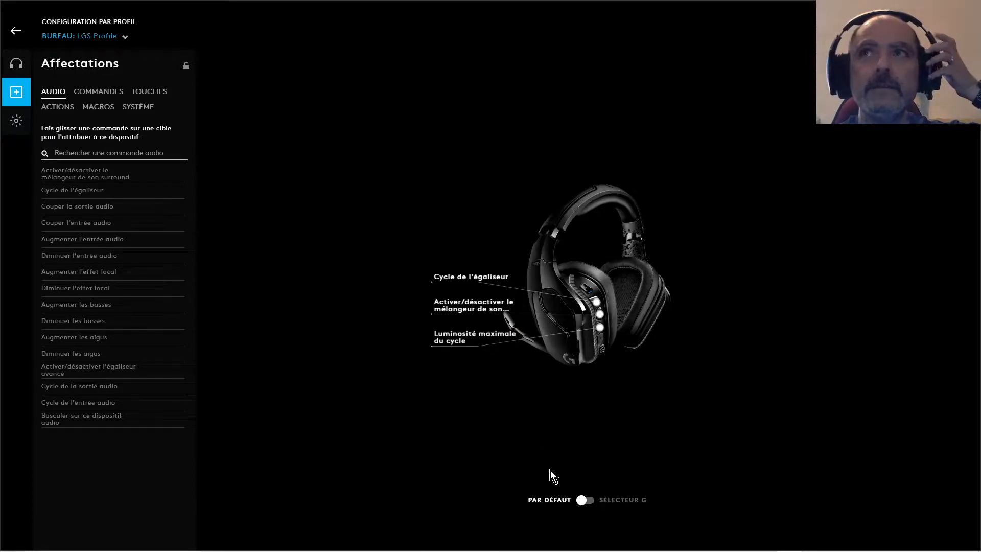
mouse_move(764, 551)
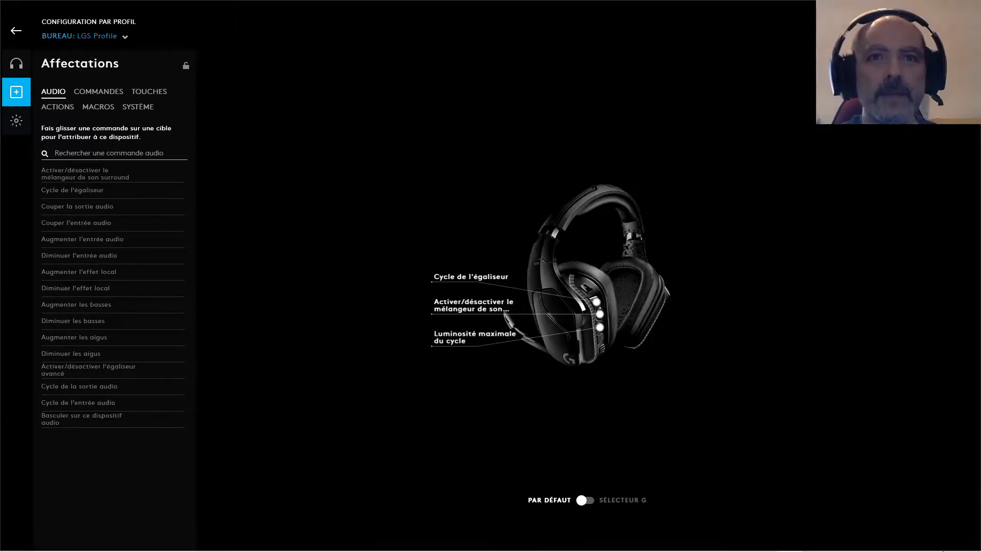
click(965, 543)
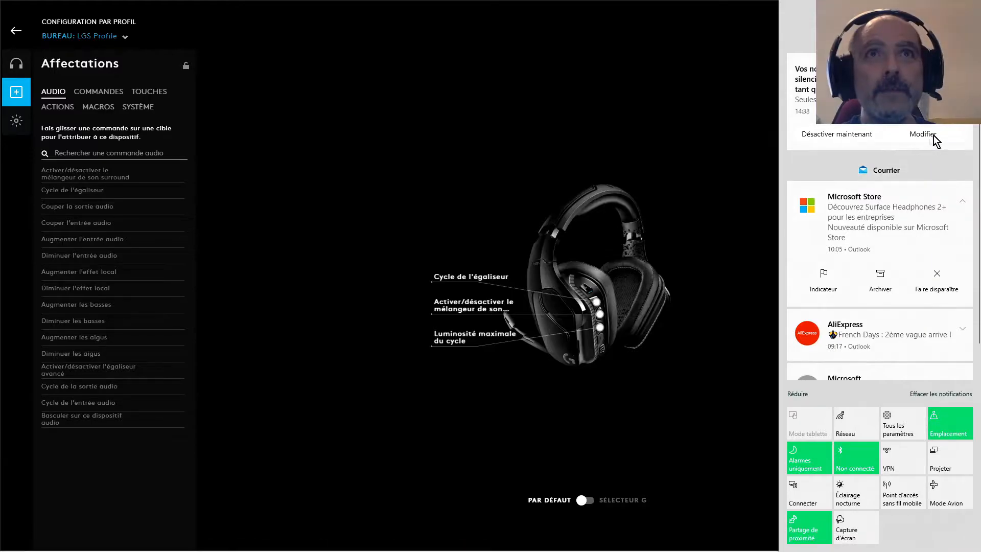
click(861, 131)
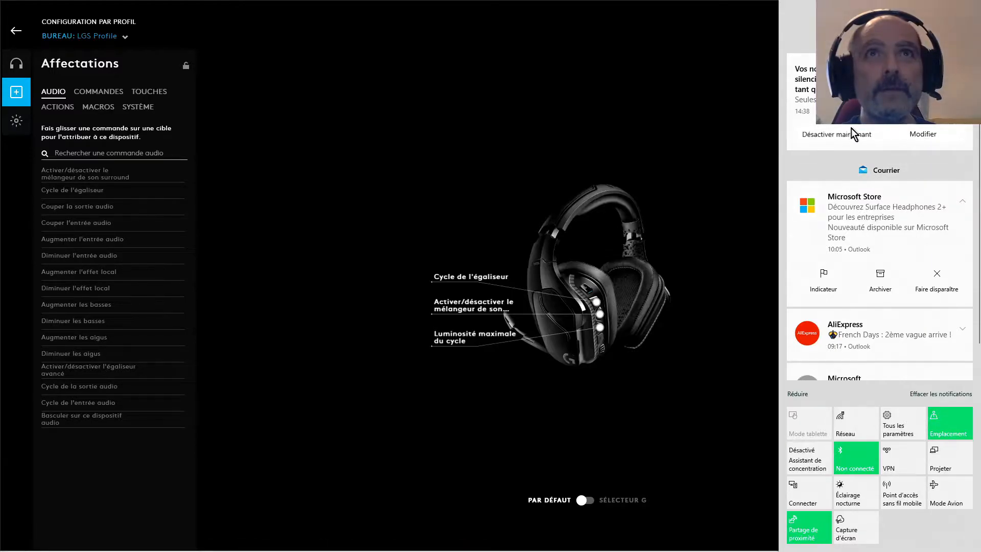
click(676, 132)
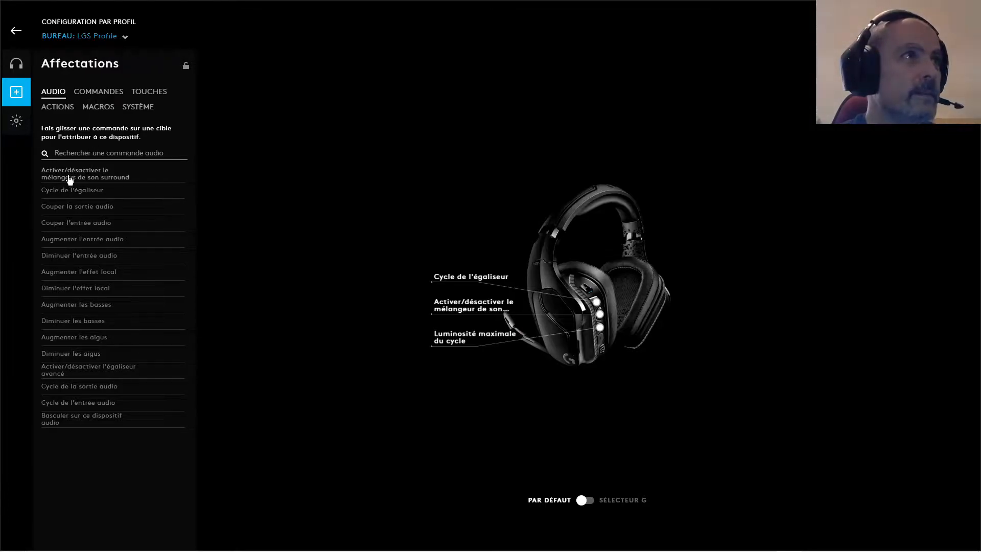
Assign the audio command "Couper l'entrée audio" to the headset's uppermost programmable button
drag(67, 227, 461, 282)
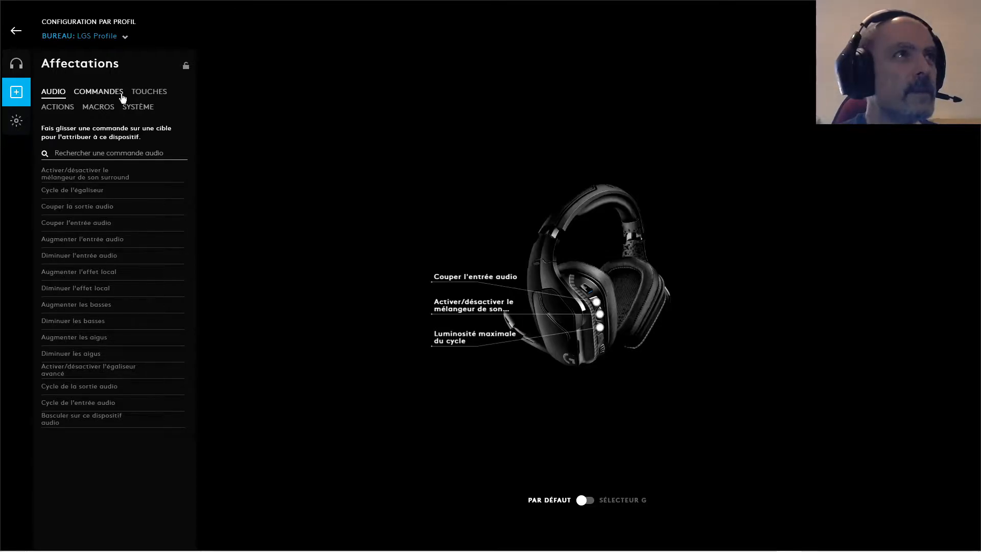
Browse the Productivity and Windows commands and assign Open File Explorer to the headset's uppermost programmable button
click(106, 98)
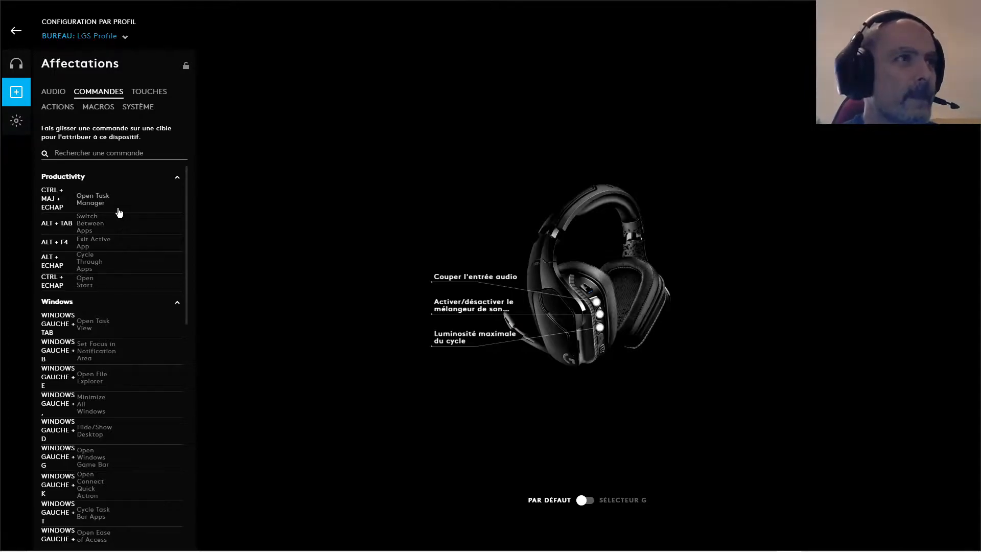
scroll(119, 212, down, 1)
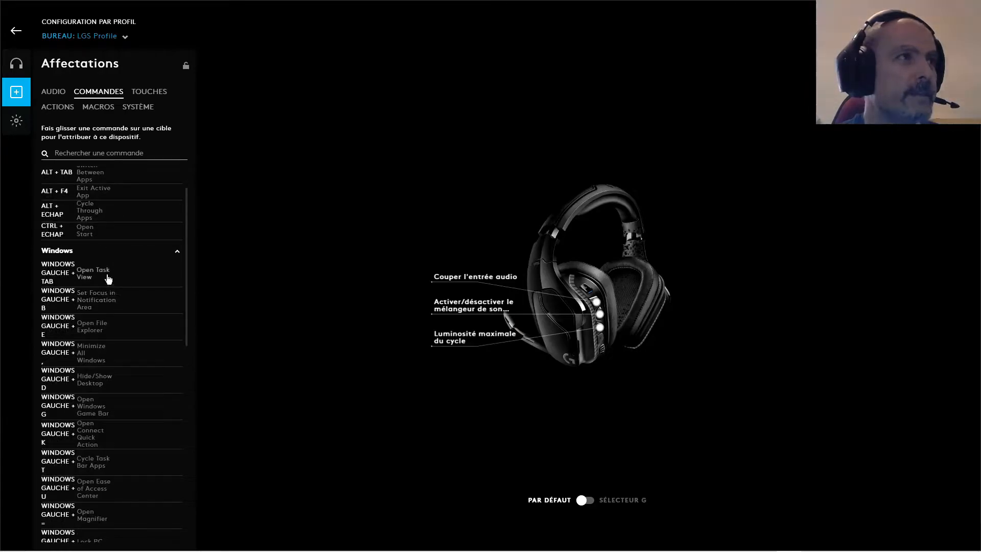
scroll(102, 279, down, 1)
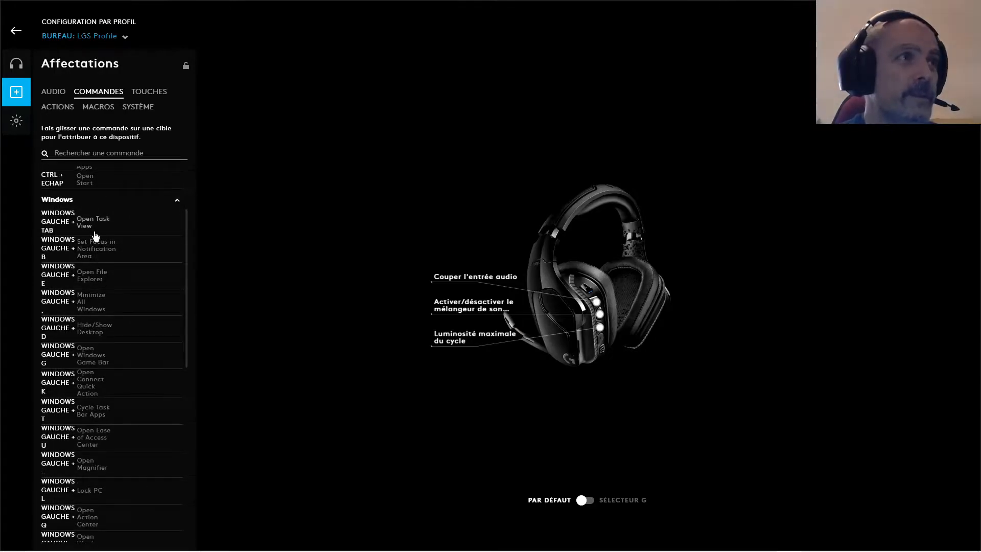
scroll(92, 286, down, 1)
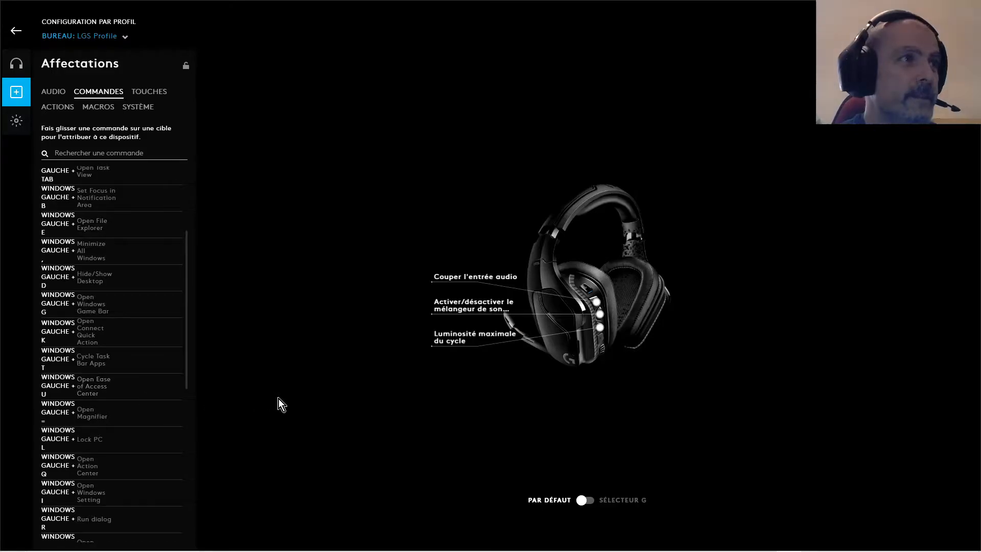
scroll(179, 387, up, 3)
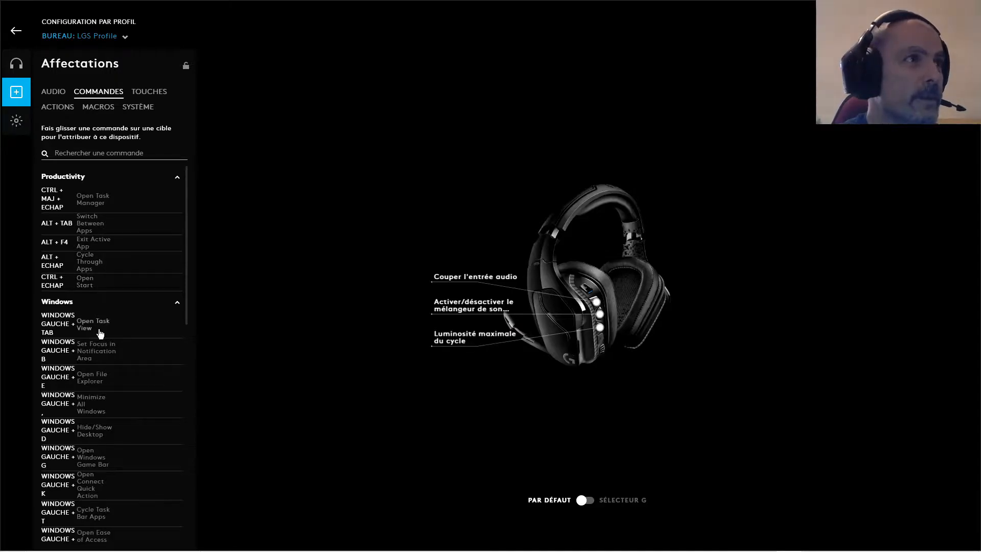
scroll(146, 360, down, 1)
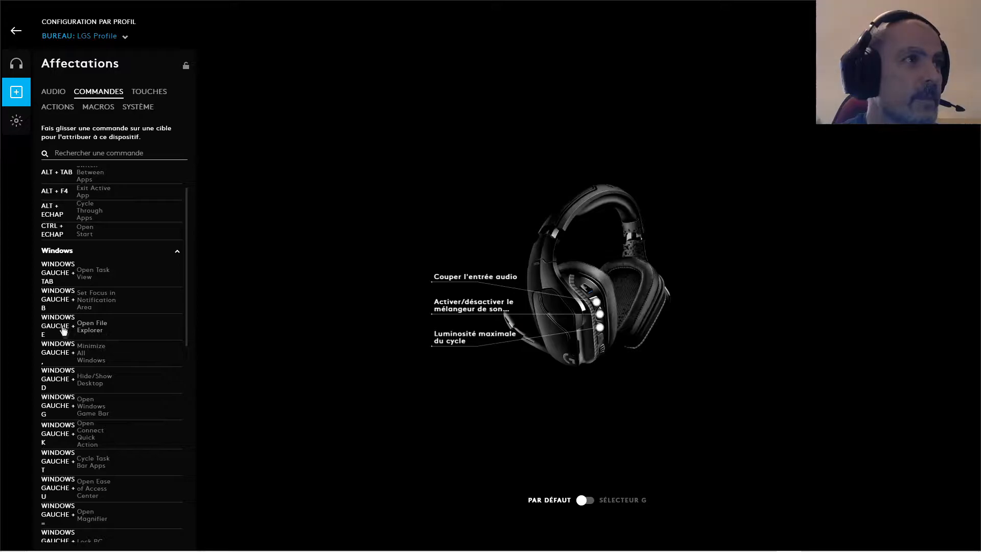
drag(53, 328, 465, 283)
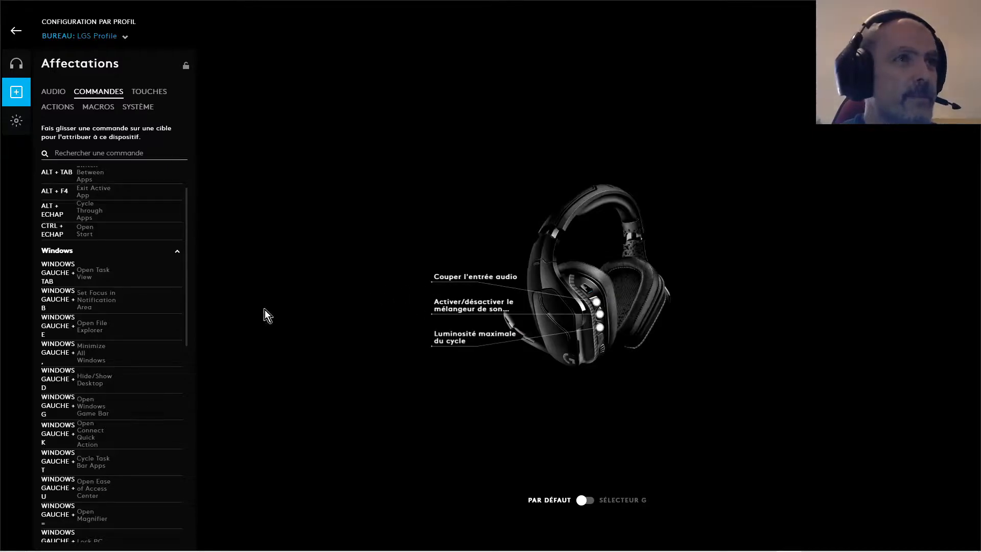
drag(56, 327, 460, 283)
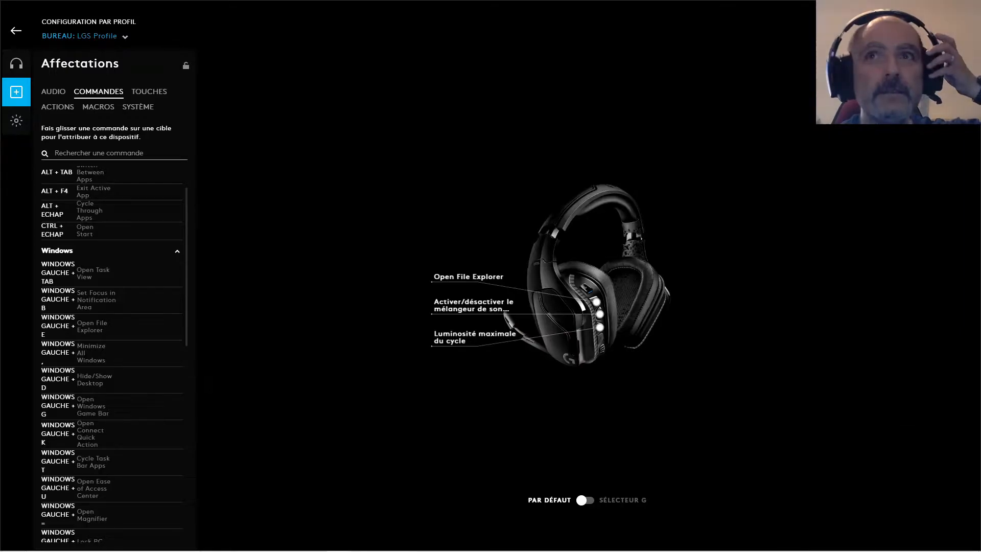
Test the Open File Explorer assignment by opening File Explorer windows repeatedly and closing them
key(super+e)
drag(754, 130, 710, 132)
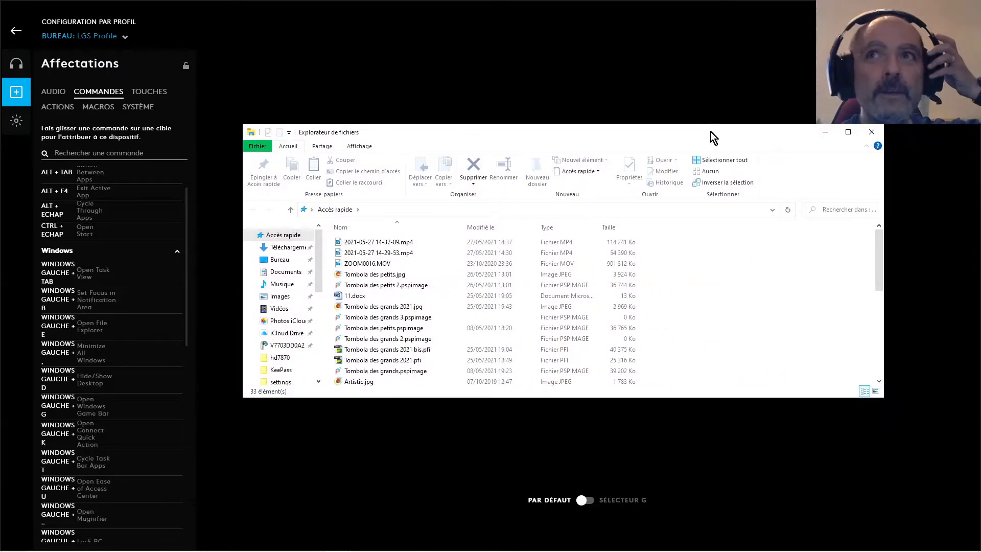
click(871, 132)
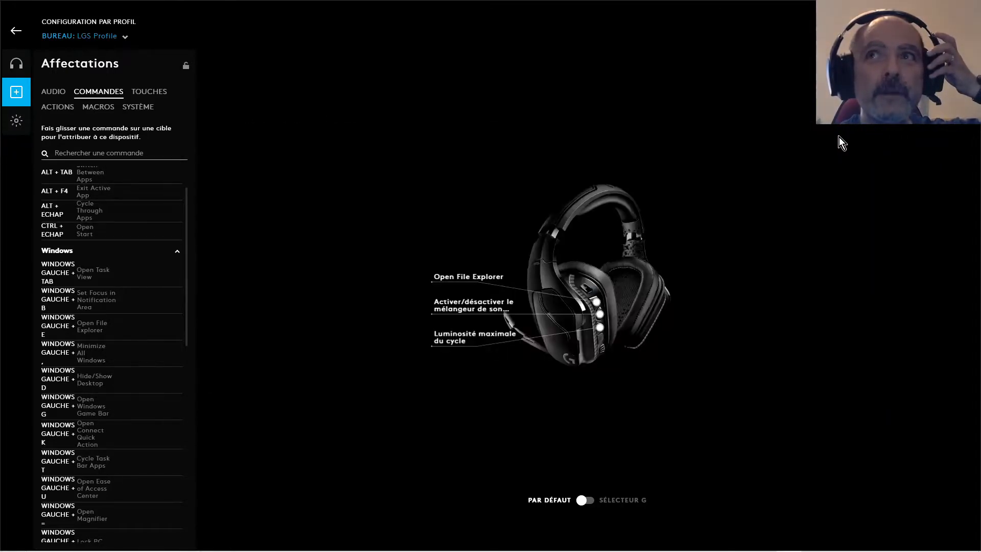
key(super+e)
key(super+e)
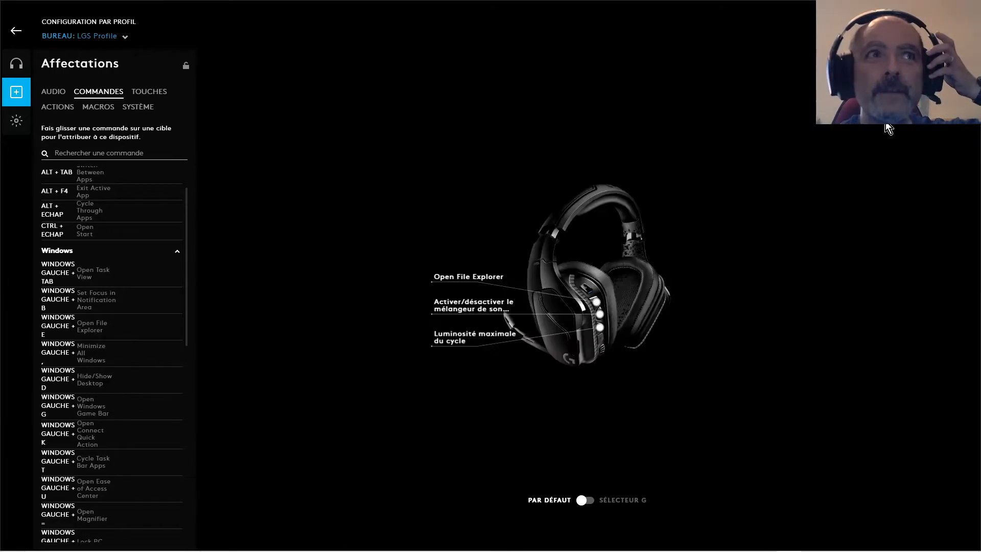
click(871, 132)
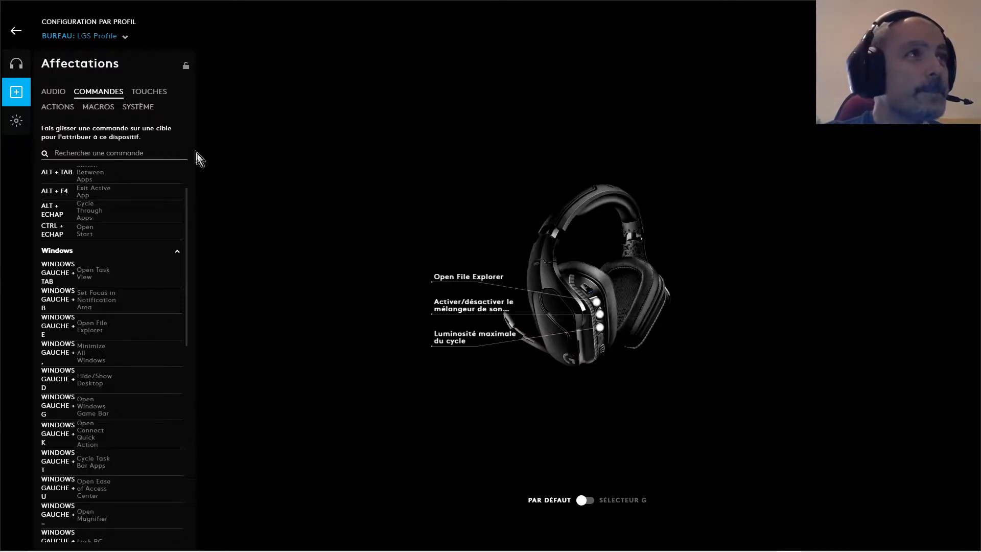
Search the assignable keys for "alt" and assign the ALT key to the headset's uppermost programmable button
click(154, 98)
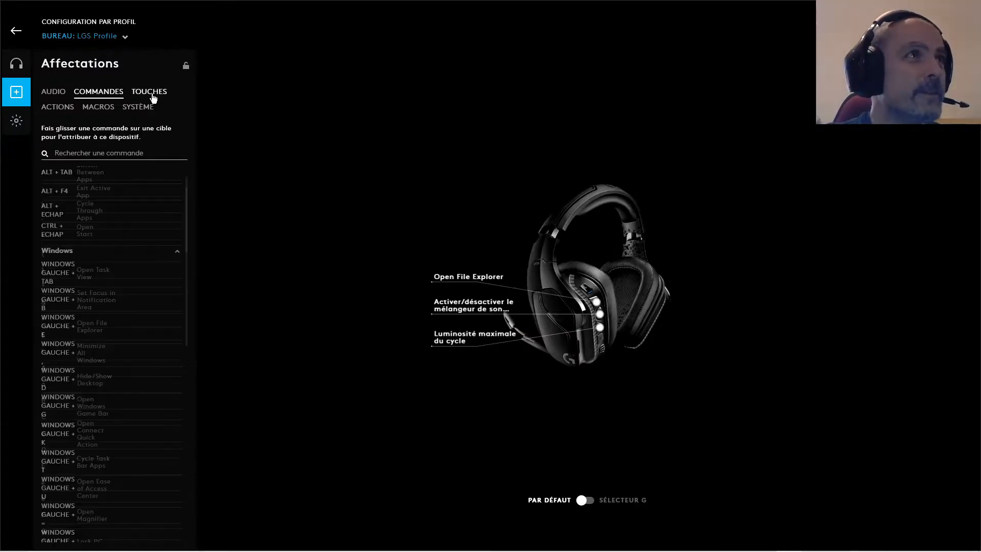
click(90, 155)
text(a)
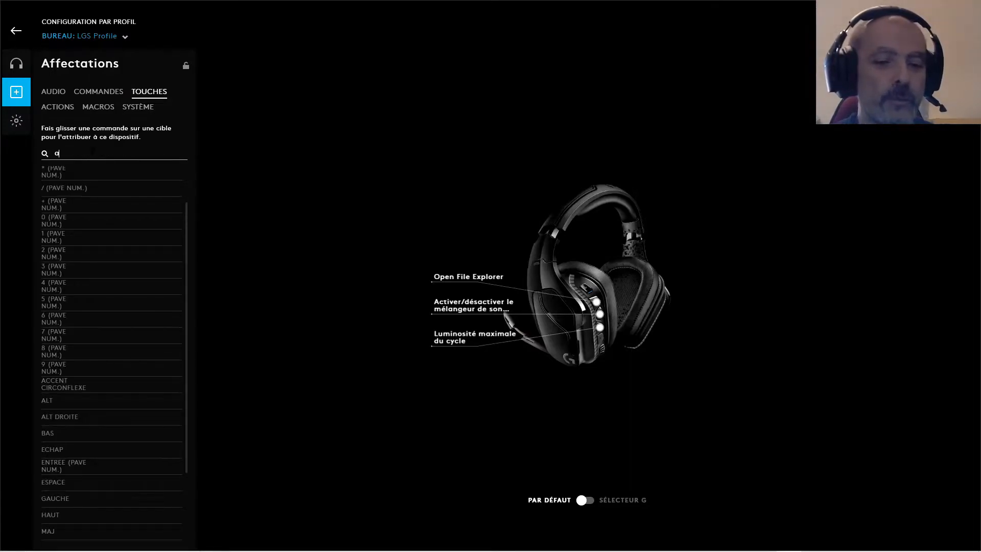
text(lt)
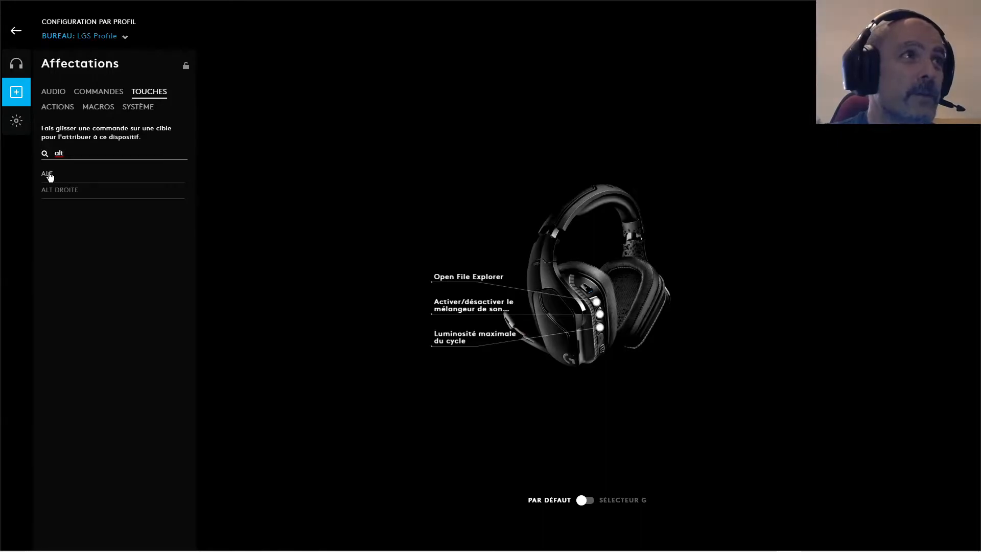
drag(49, 176, 453, 284)
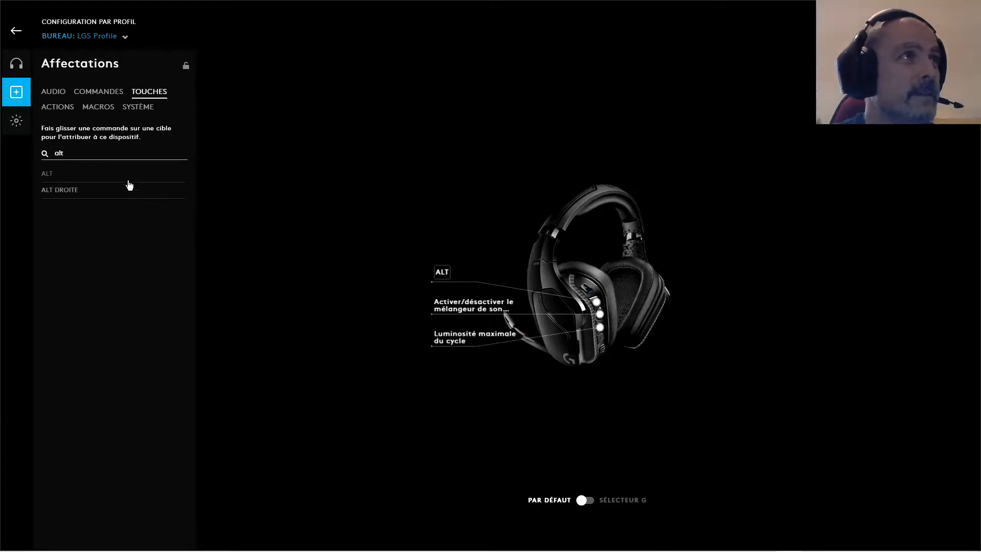
Clear the search among the integration actions, examine the OBS actions and its new-action form, and return without creating one
click(52, 114)
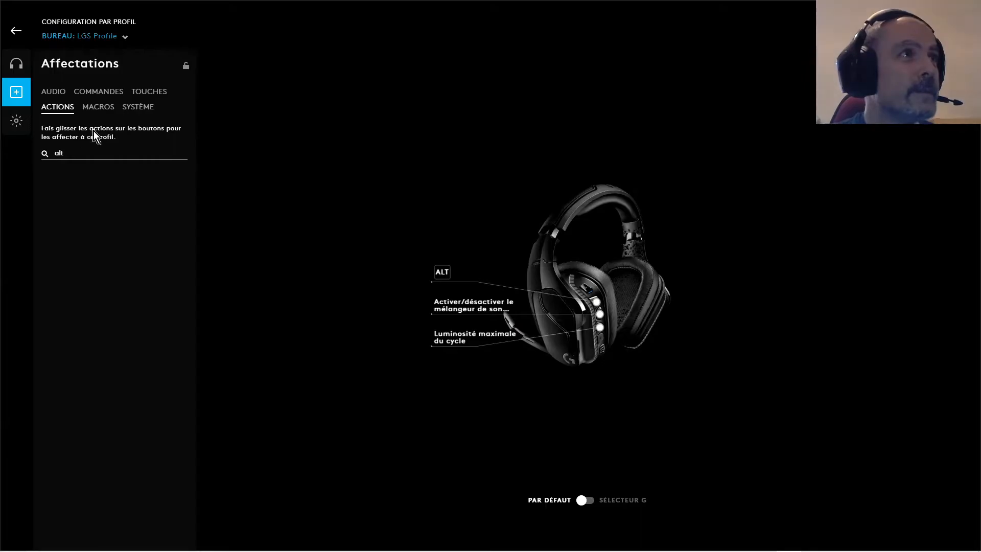
key(BackSpace)
key(BackSpace)
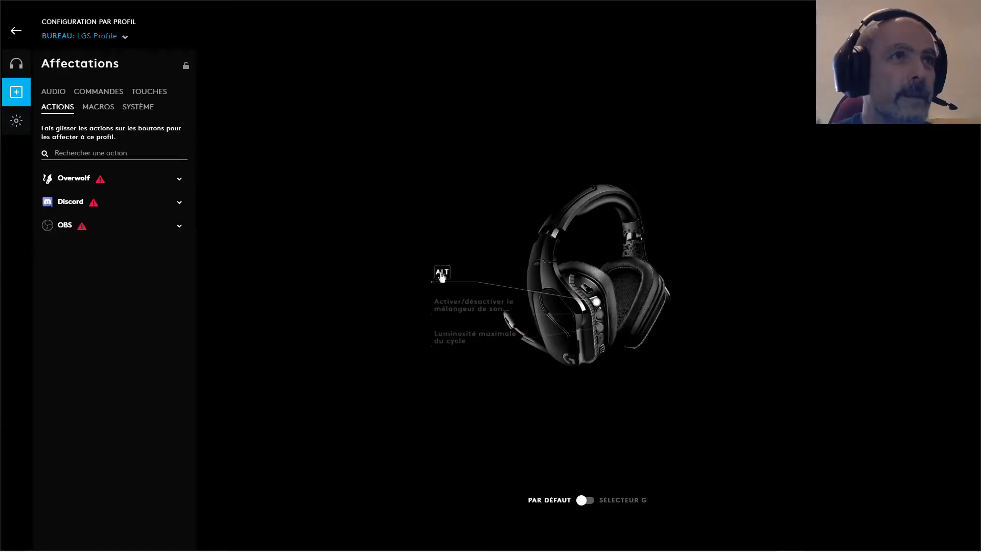
click(180, 227)
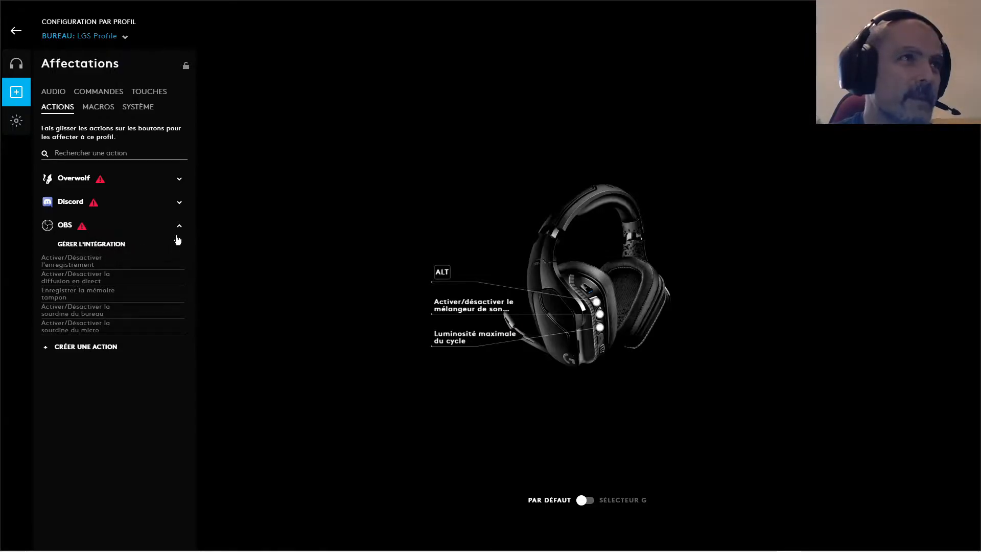
click(180, 230)
click(179, 228)
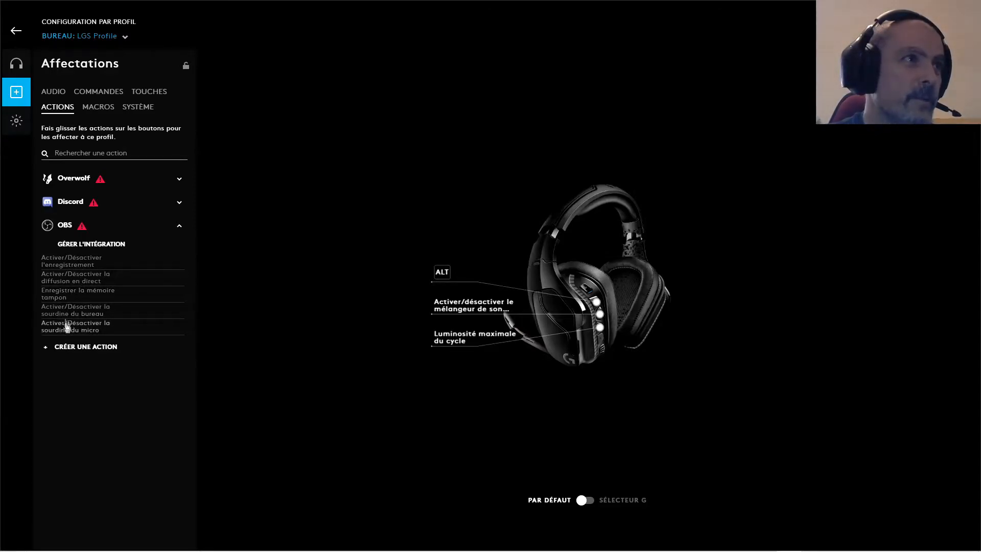
click(77, 348)
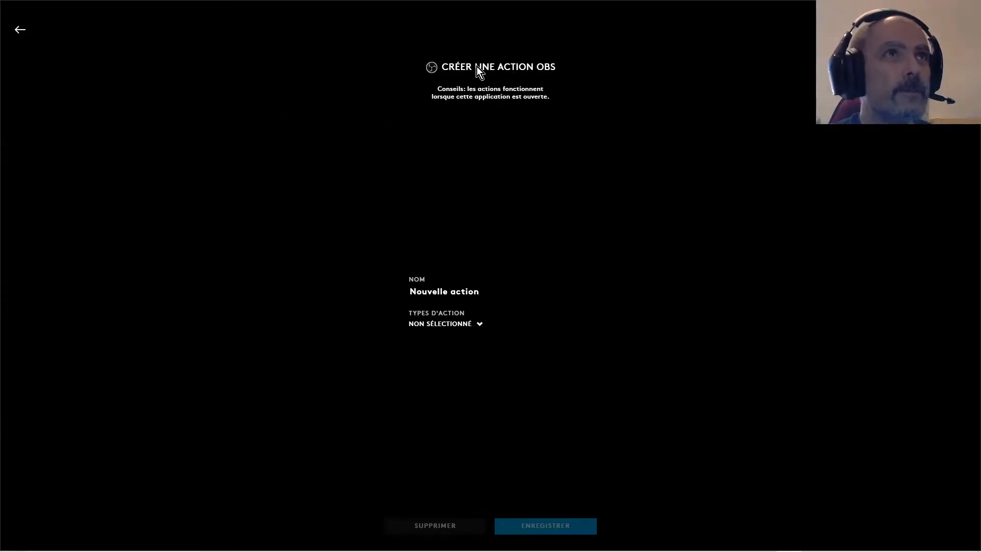
click(19, 30)
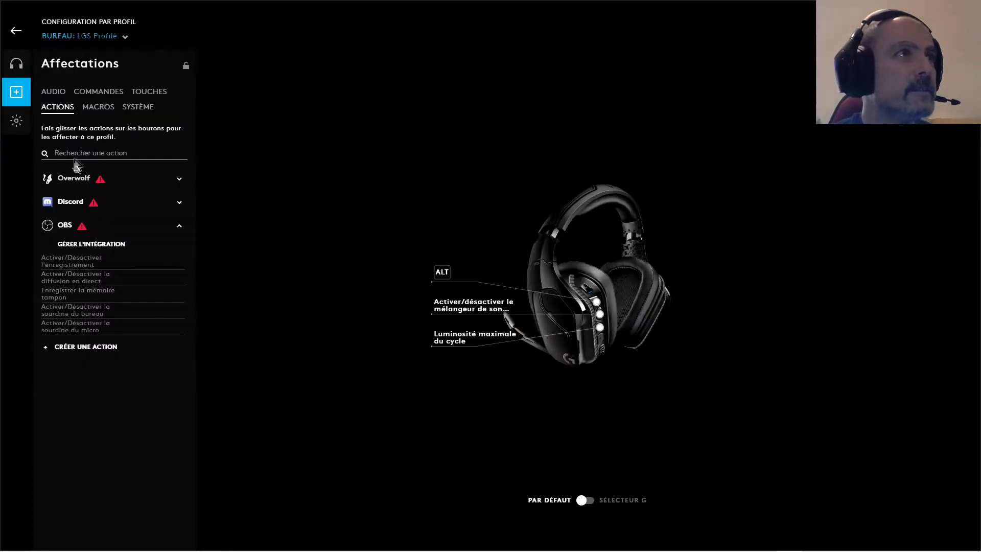
Create a new macro named "Test", review the macro types and choose the no-repeat type (Pas de répétition)
click(91, 116)
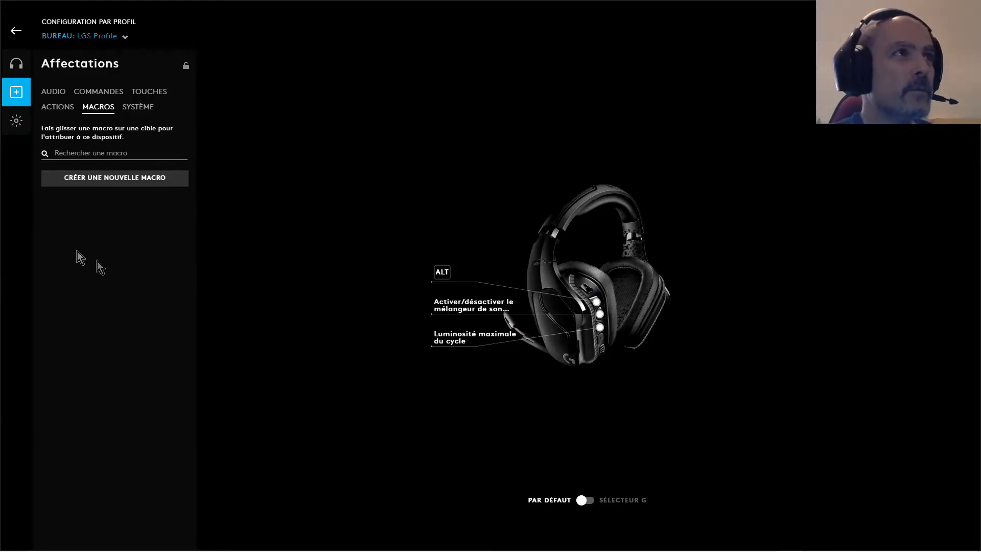
click(107, 181)
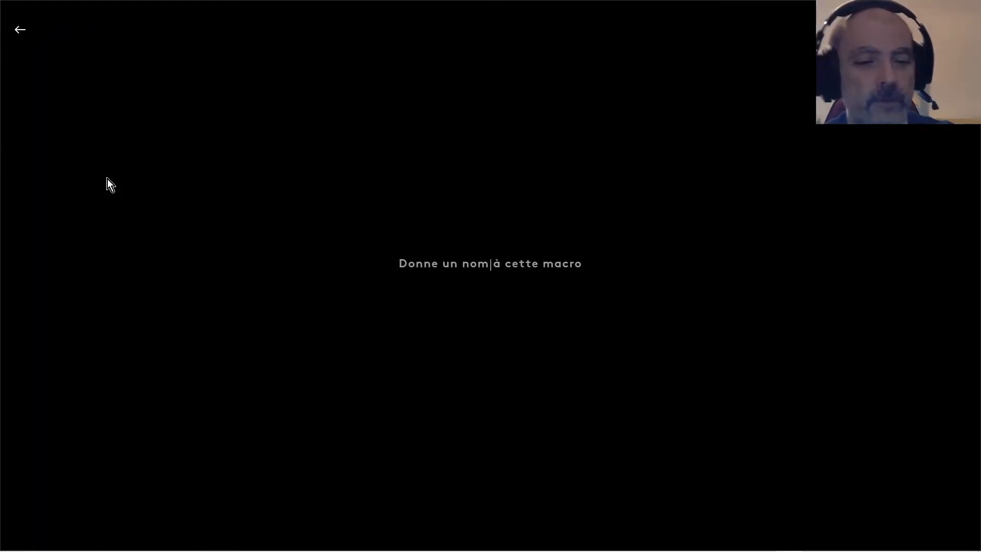
text(Test)
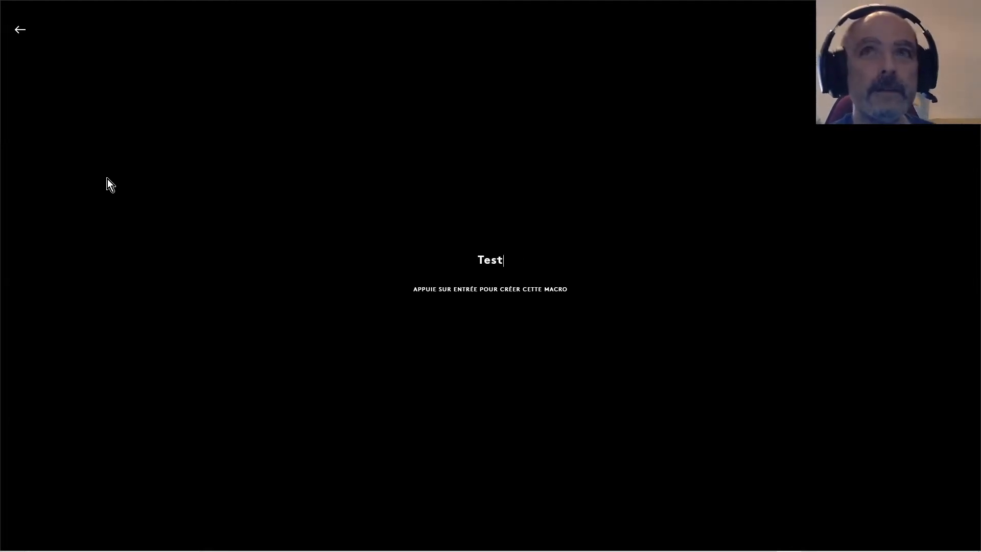
key(Return)
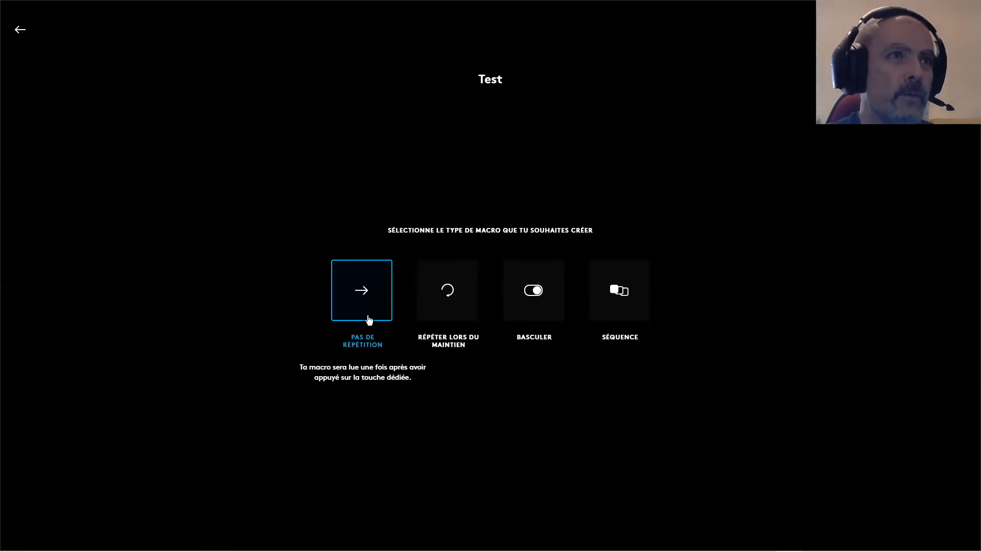
click(473, 294)
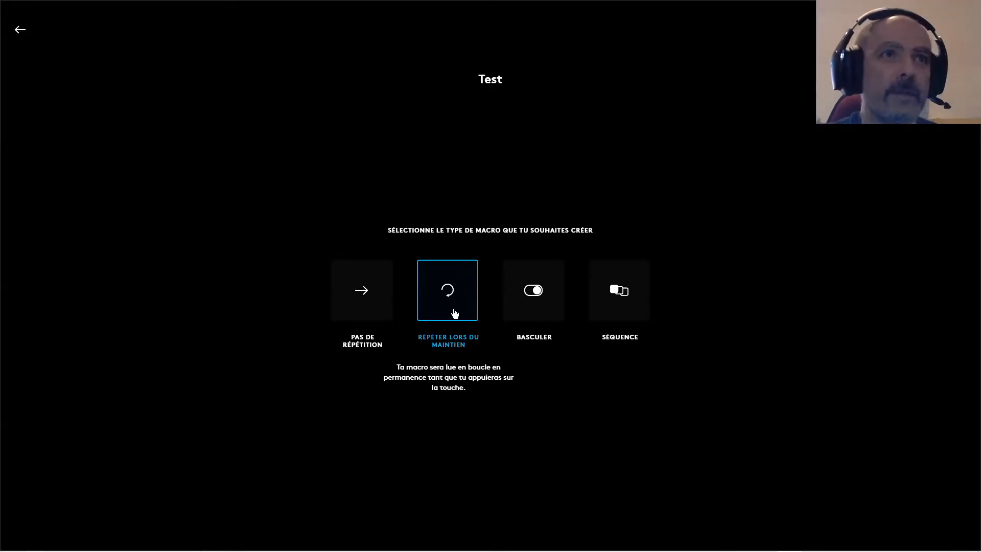
click(530, 316)
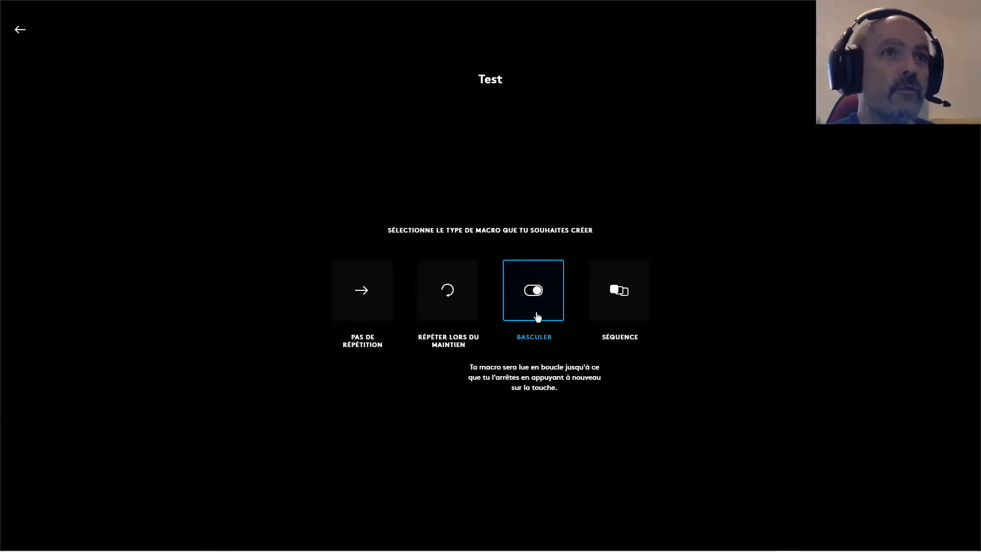
click(608, 314)
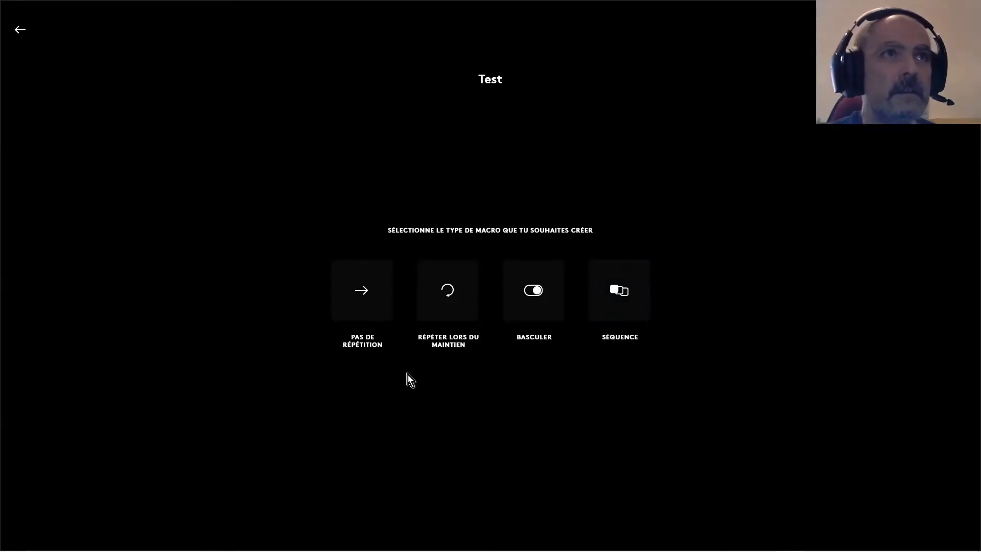
click(369, 296)
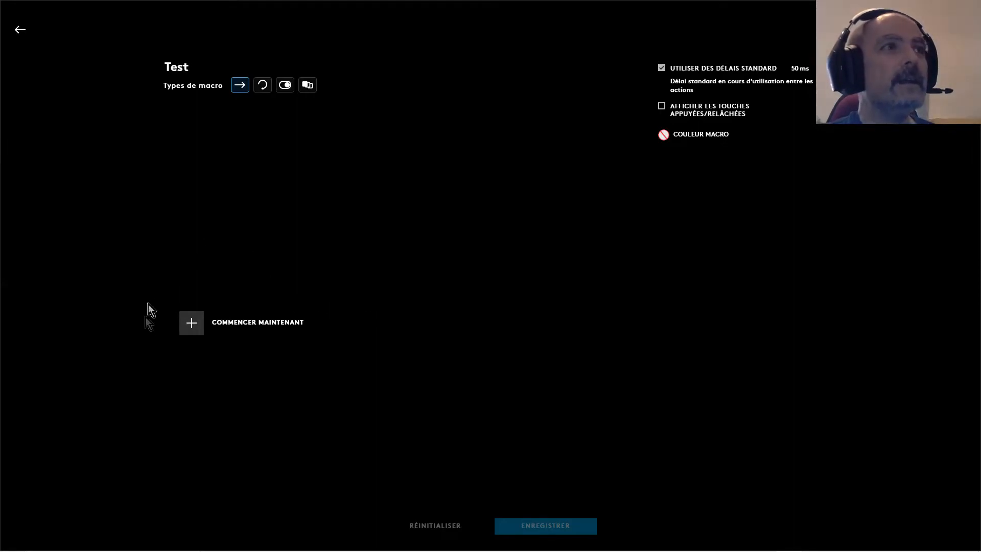
Record the Ctrl+A keystroke in the Test macro and assign the saved macro to the headset's uppermost programmable button
click(191, 332)
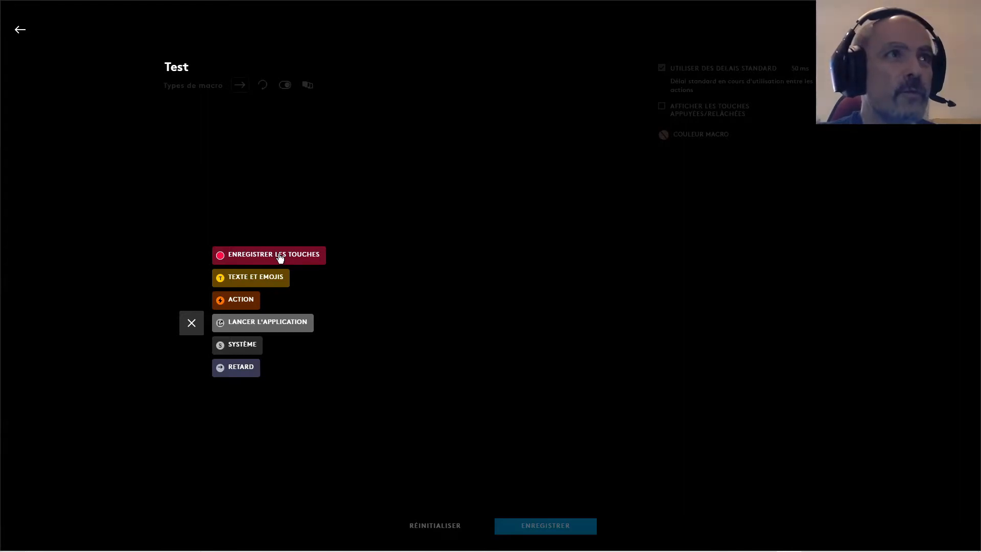
click(271, 257)
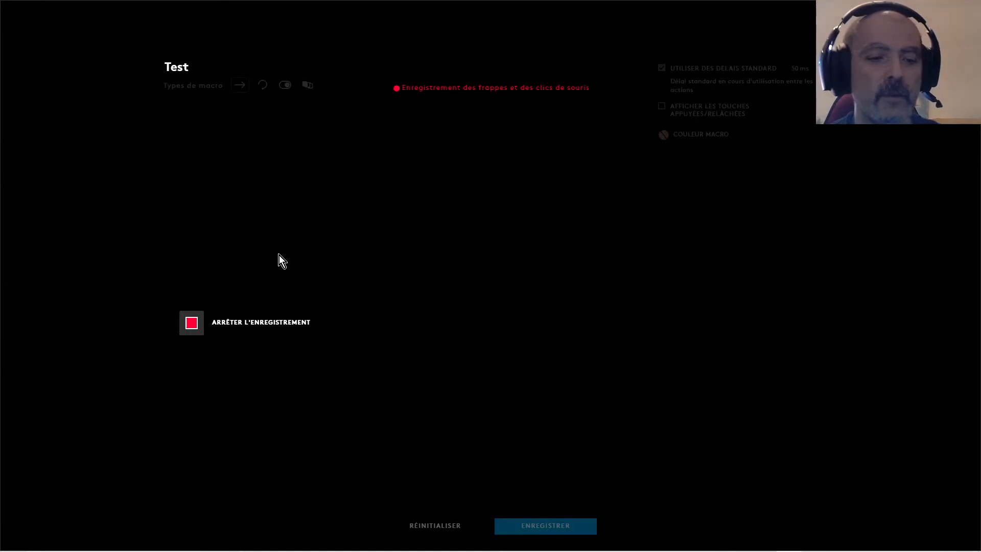
key(ctrl+a)
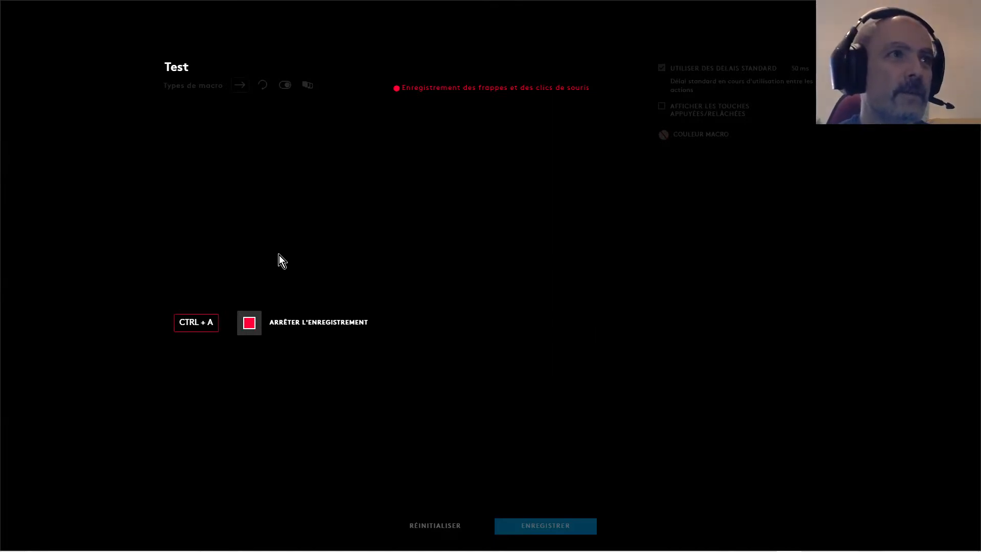
click(267, 322)
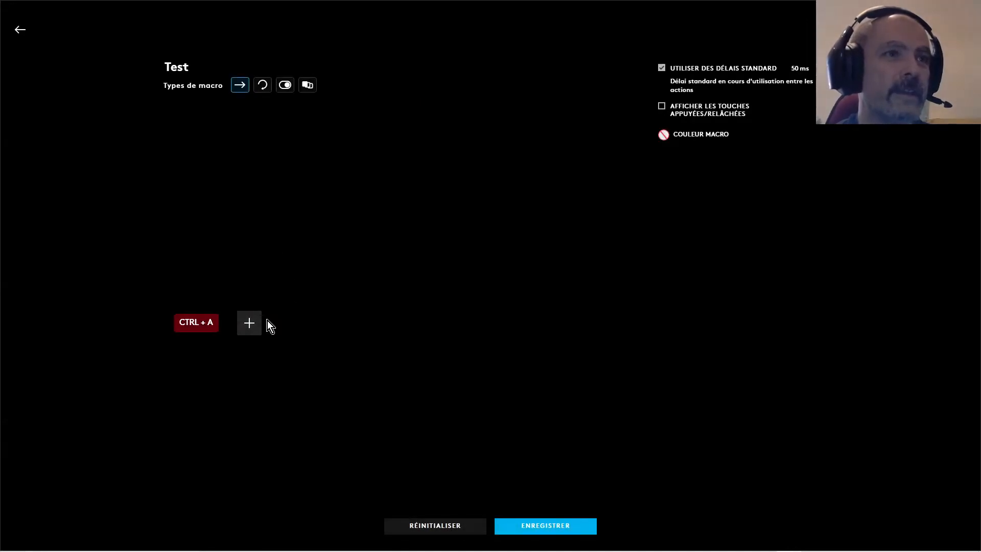
click(558, 523)
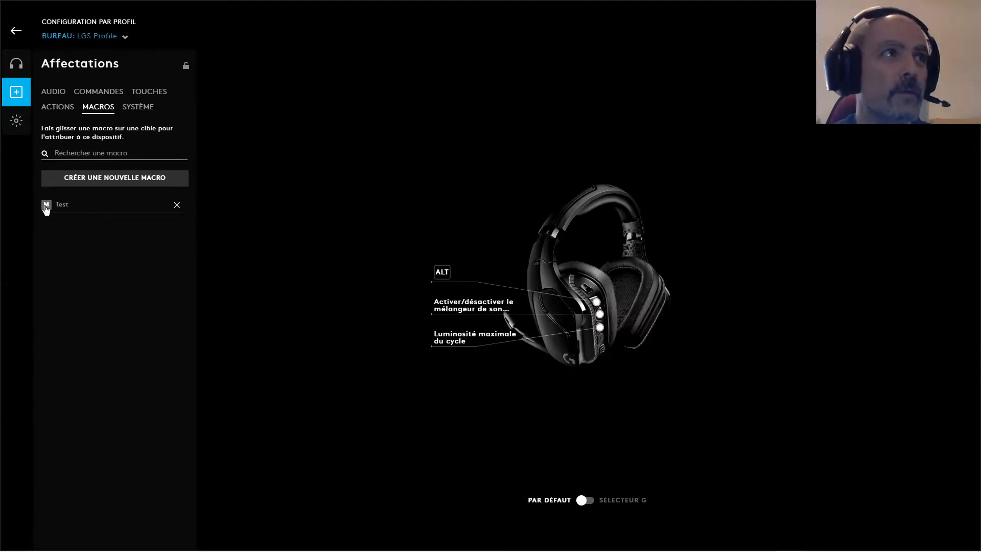
drag(45, 207, 442, 284)
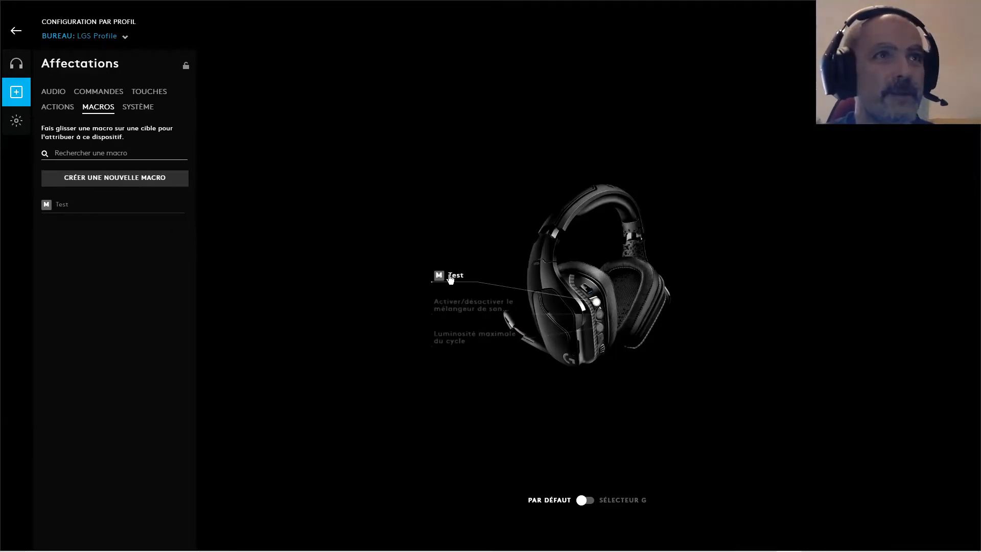
Create a second macro named "Test 2" with the repeat-while-holding type (Répéter lors du maintien)
click(113, 180)
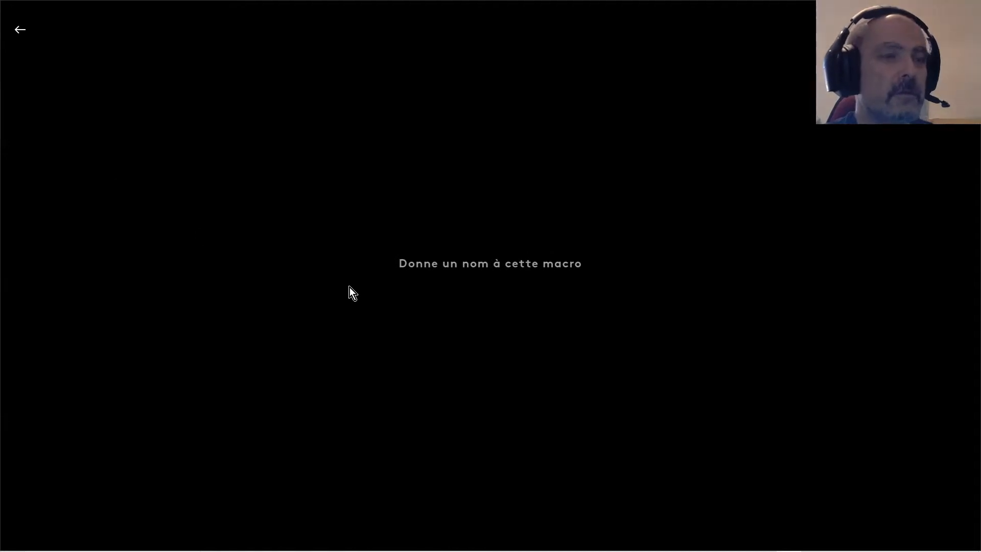
text(Test 2)
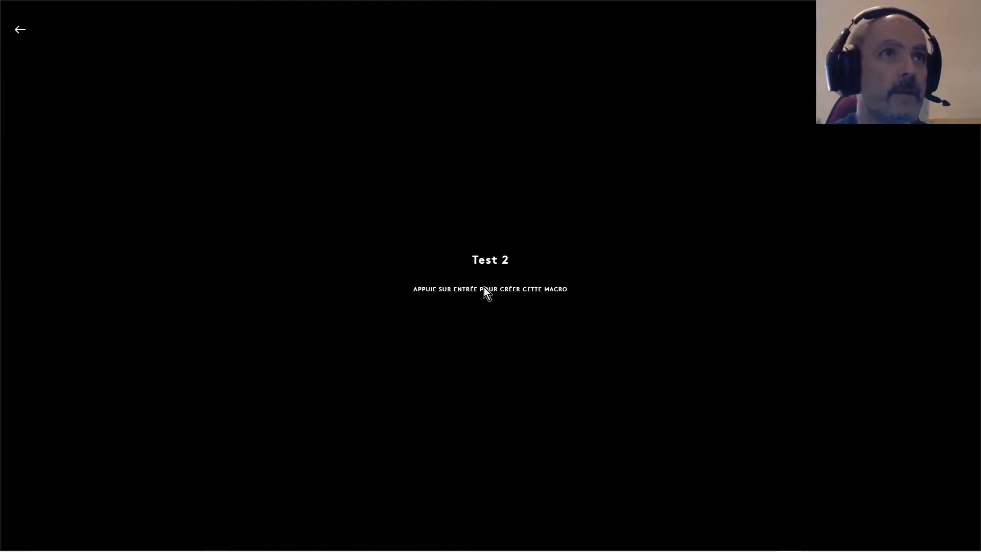
key(Return)
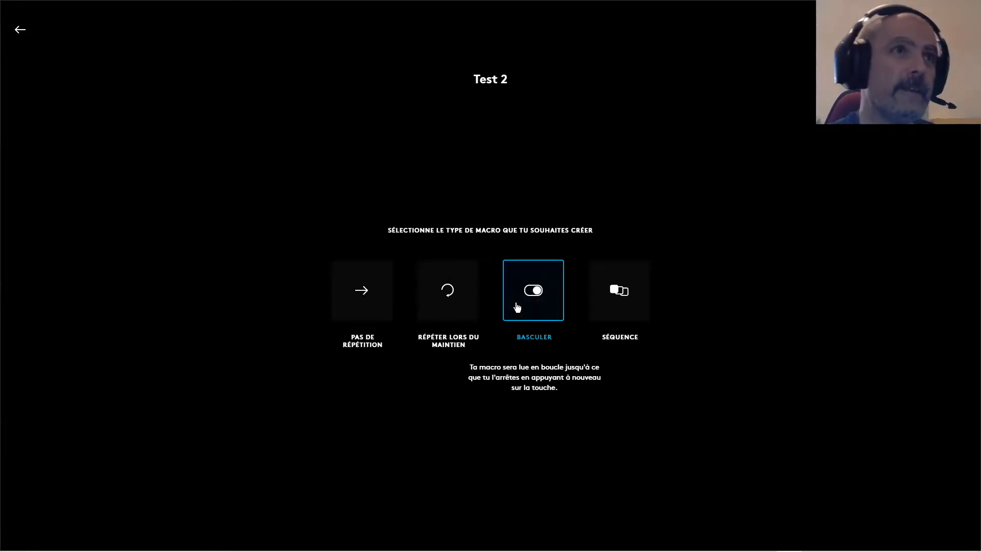
click(447, 306)
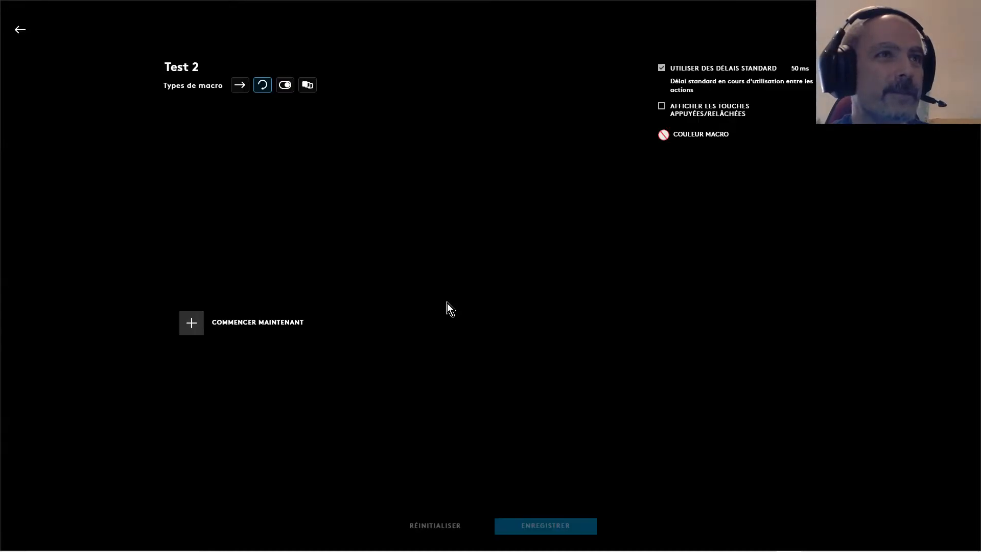
Add the text "Hello World" to the Test 2 macro and assign the saved macro to the headset's uppermost programmable button
click(192, 323)
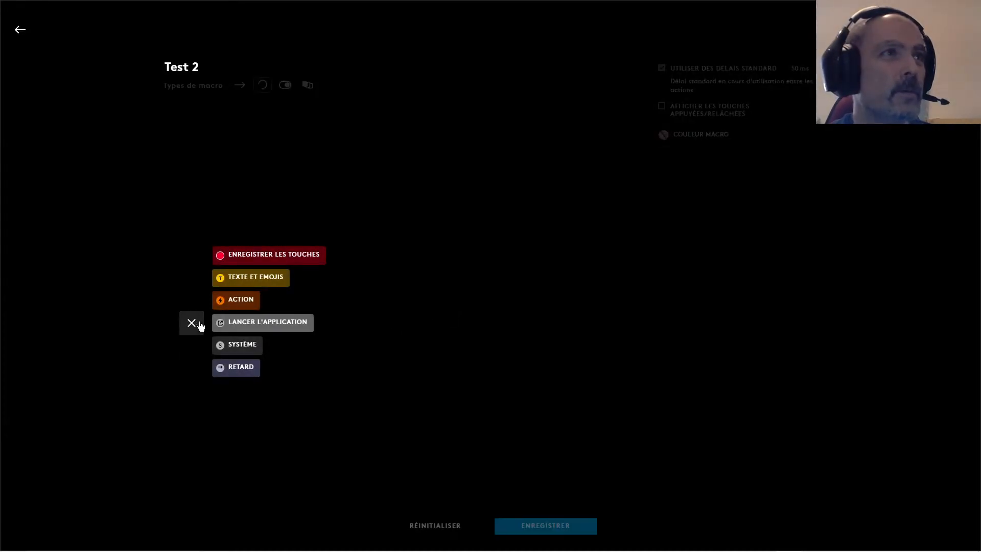
click(269, 281)
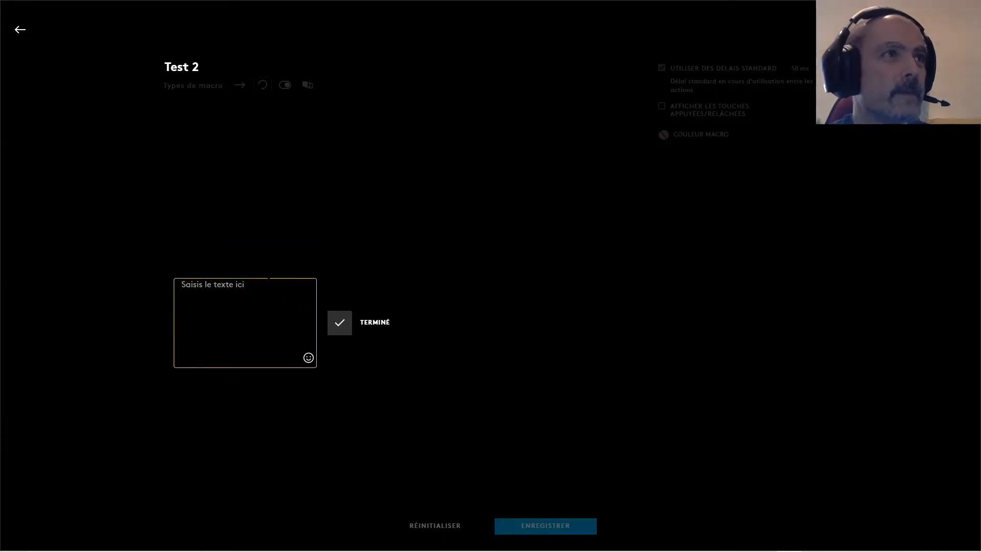
text(He)
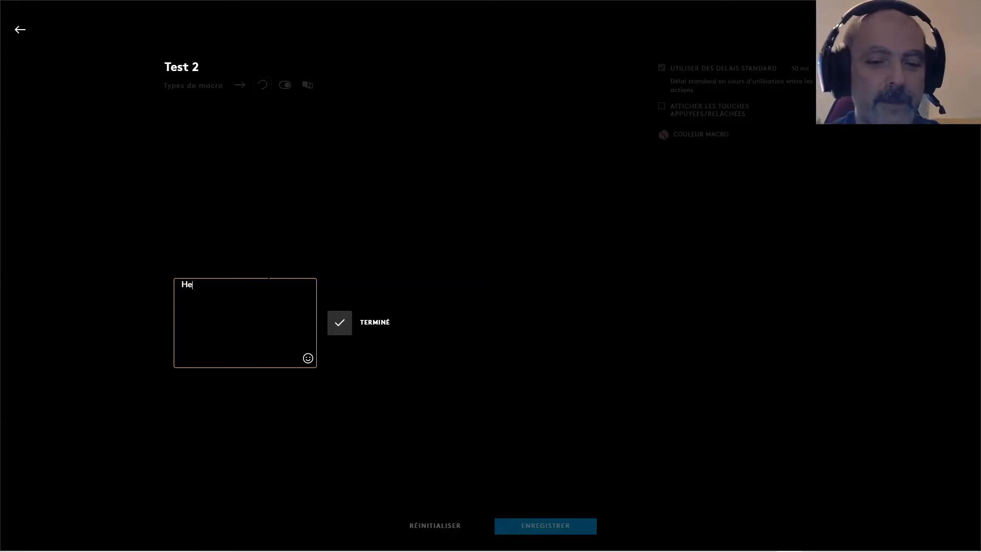
text(llo Wo)
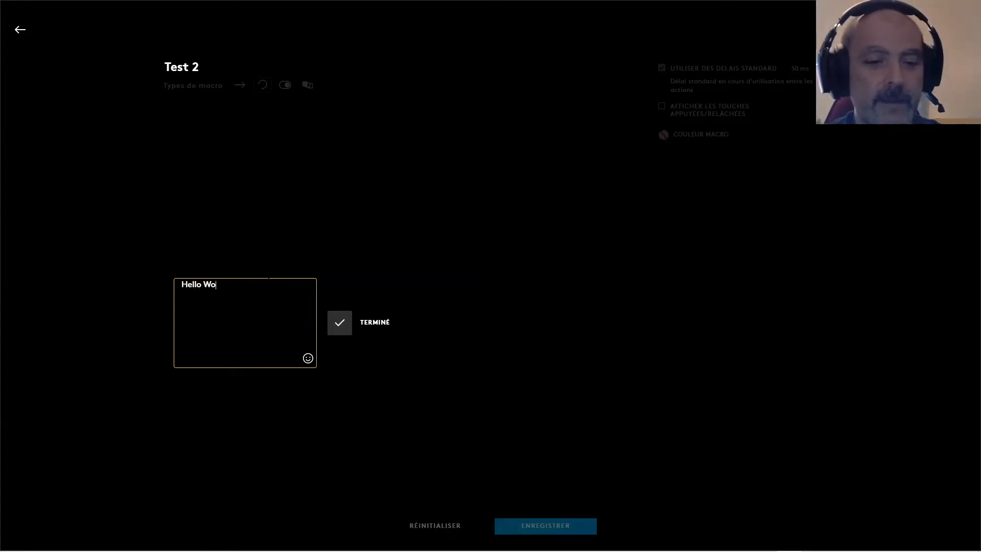
text(rld)
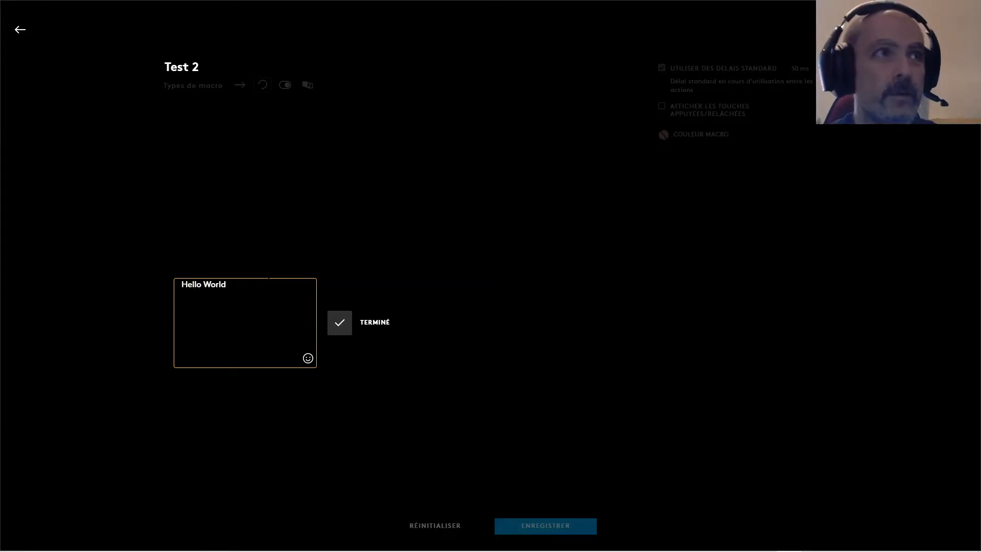
click(345, 326)
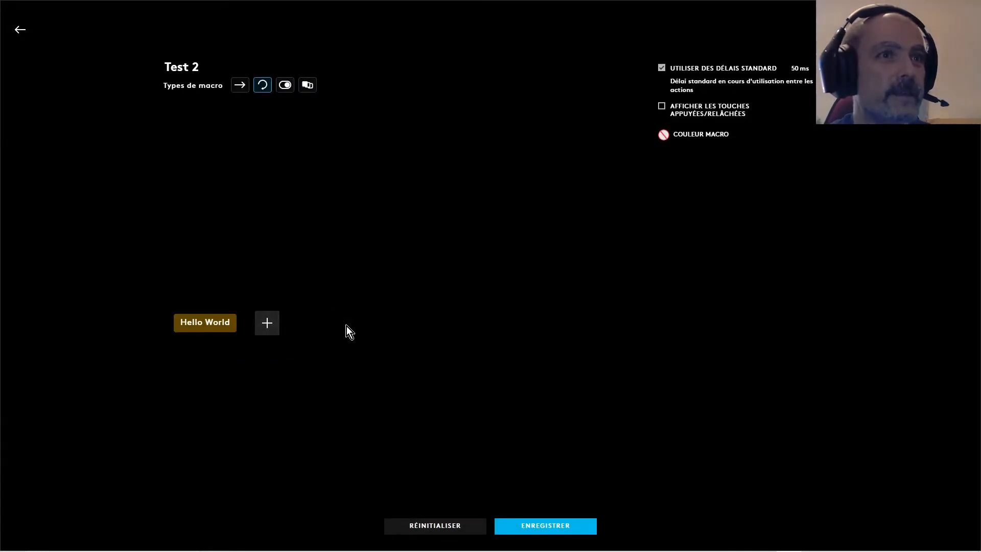
click(553, 527)
drag(50, 223, 456, 283)
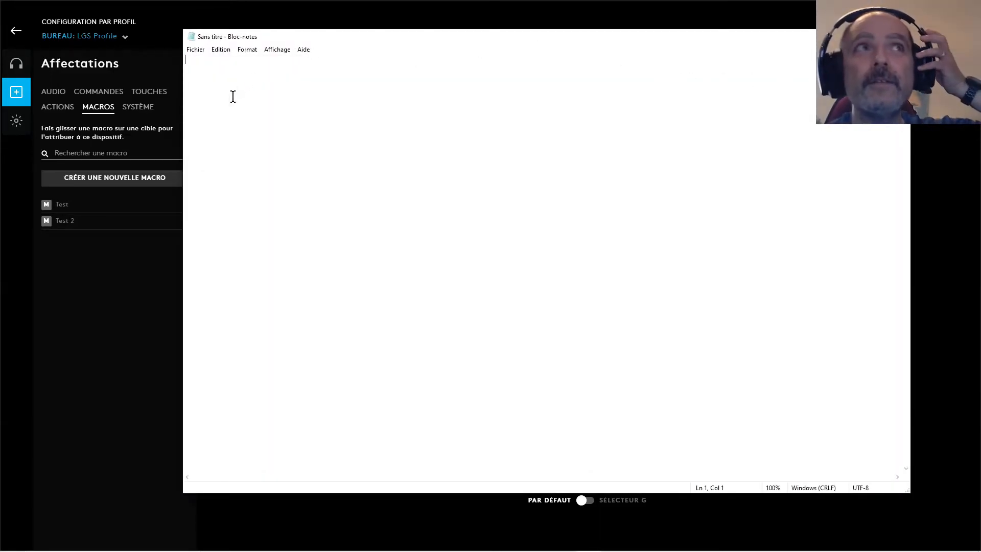
Test the Test 2 macro in a blank Notepad document by repeating "Hello World", review the text and close without saving
text(Hello WorldHello WorldHello WorldHello WorldHello WorldHello World)
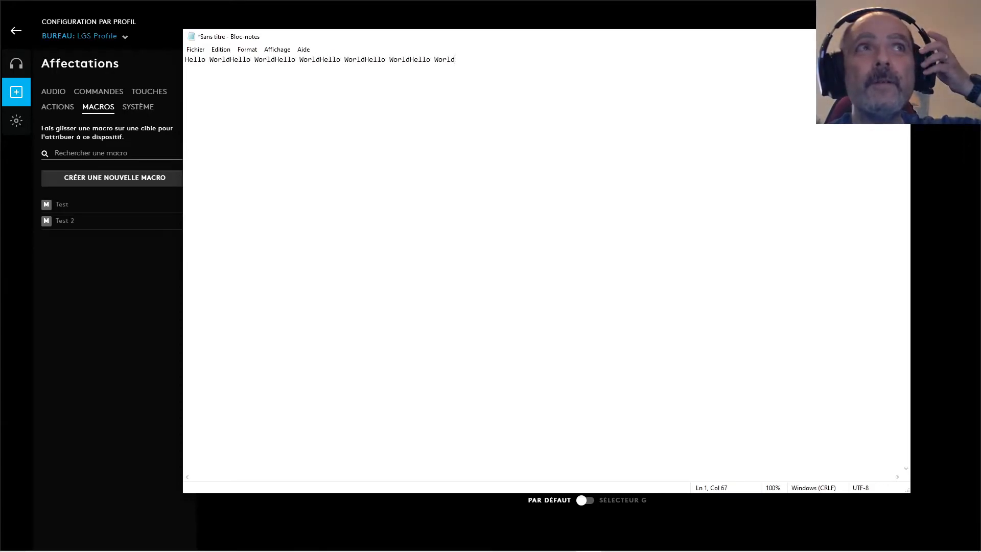
text(Hello WorldHello WorldHello WorldHello WorldHello WorldHello WorldHello WorldHello WorldHello WorldHello WorldHello WorldHello WorldHello WorldHello WorldHello WorldHello World)
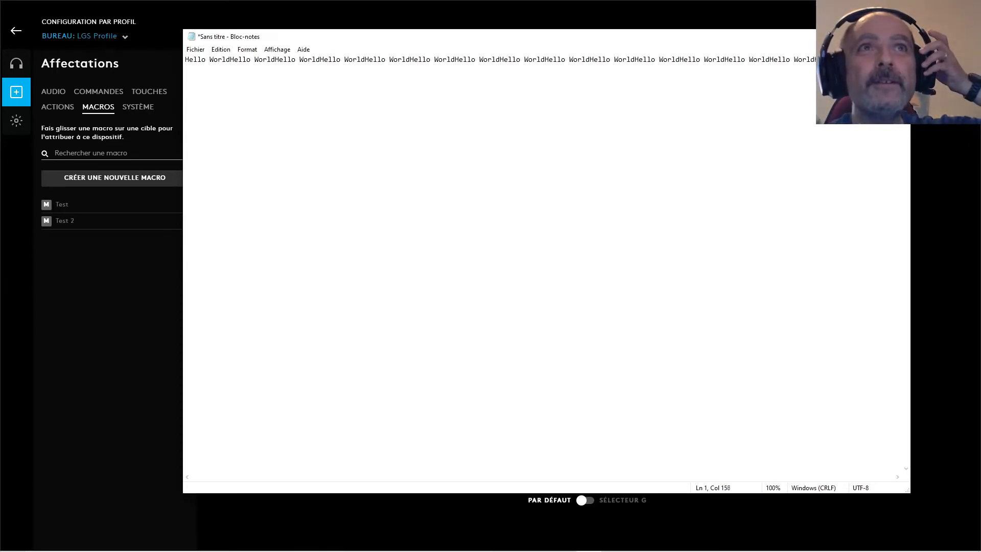
text(Hello WorldHello WorldHello WorldHello WorldHello WorldHello WorldHello WorldHello WorldHello WorldHello WorldHello WorldHello WorldHello WorldHello WorldHello WorldHello WorldHello )
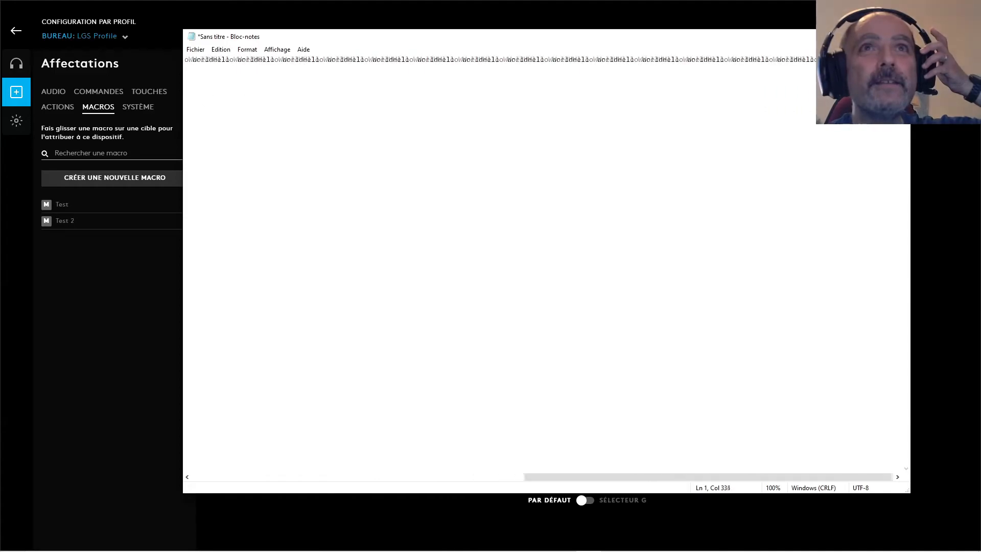
text(WorldHello WorldHello WorldHello WorldHello WorldHello WorldHello WorldHello WorldHello WorldHello WorldHello WorldHello WorldHello WorldHello WorldHe)
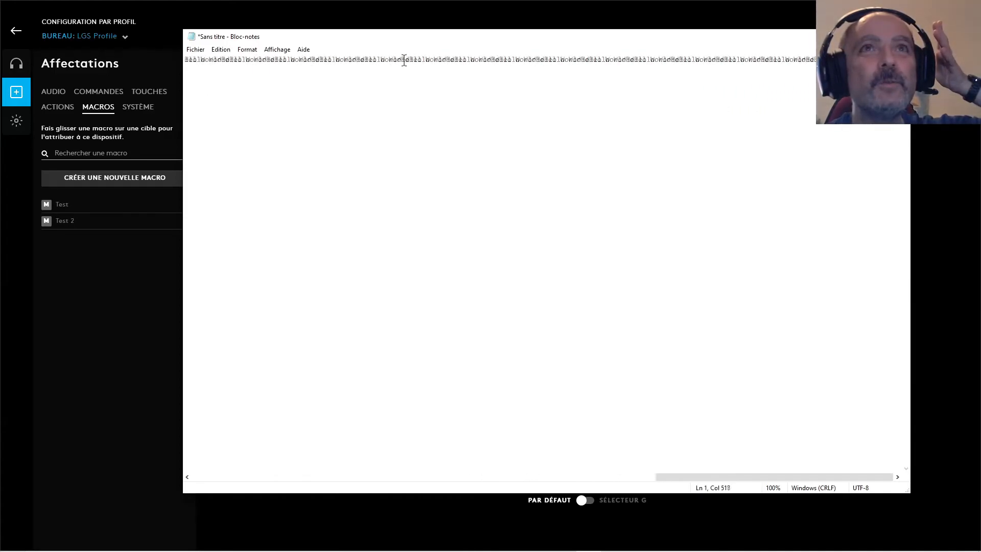
text(llo WorldHello WorldHello WorldHello WorldHello WorldHello WorldHello WorldHello WorldHello WorldHello WorldHello WorldHello WorldHello WorldHello WorldHello WorldHello WorldHello WorldHe)
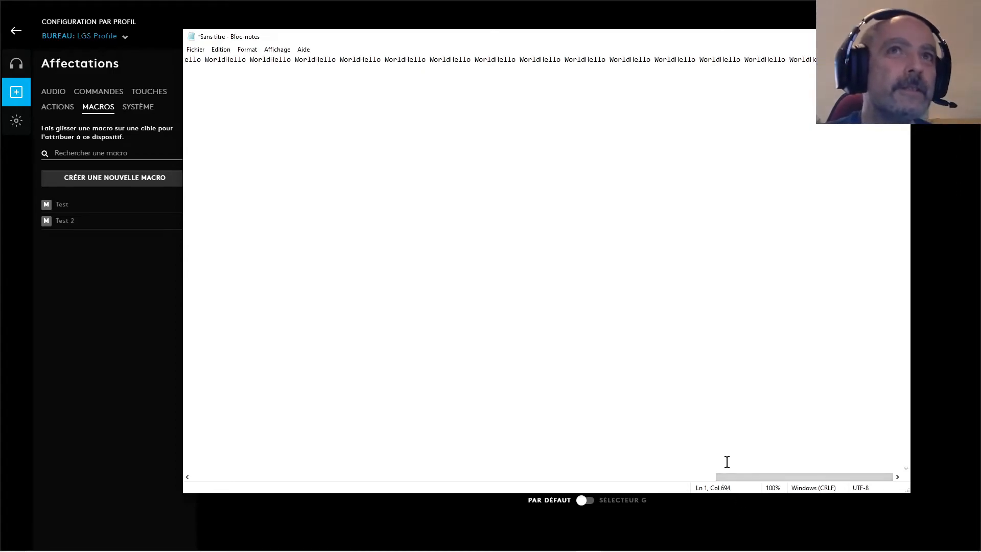
drag(723, 481, 204, 440)
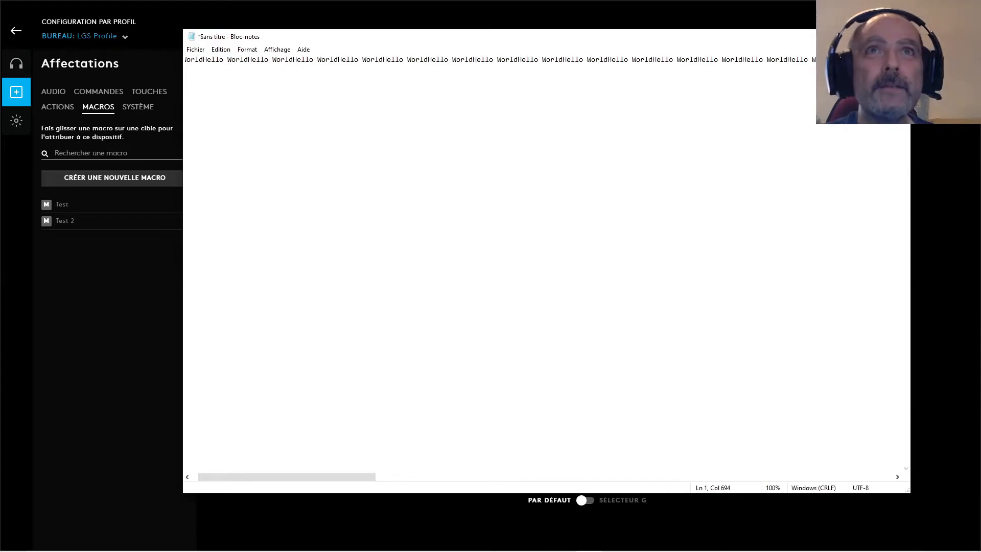
click(898, 36)
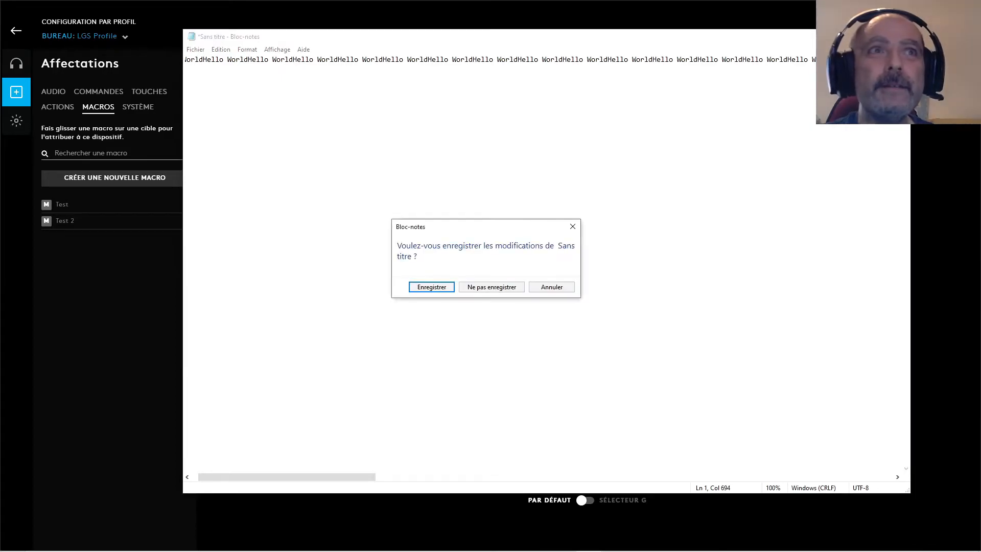
click(493, 292)
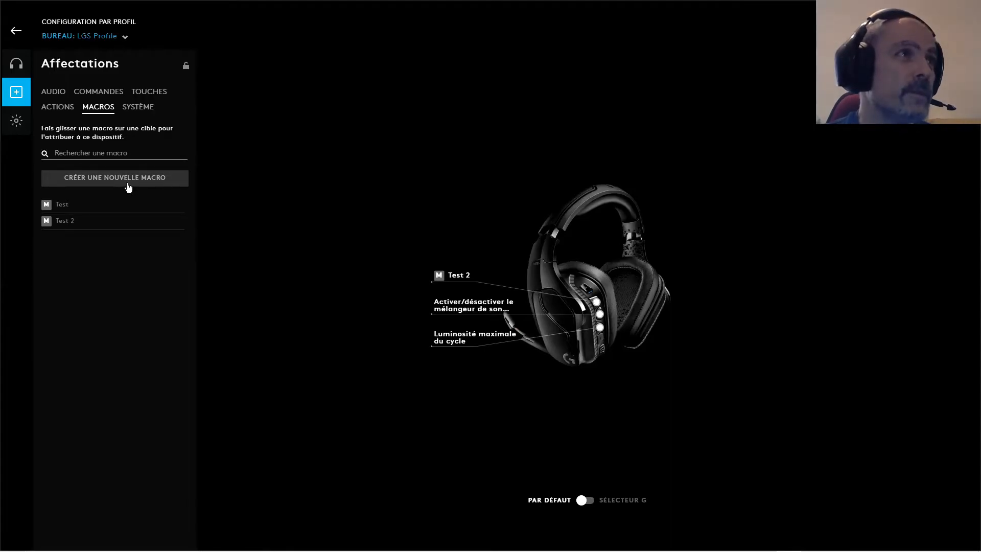
Create a new macro named "Appli" with the no-repeat type (Pas de répétition)
click(129, 186)
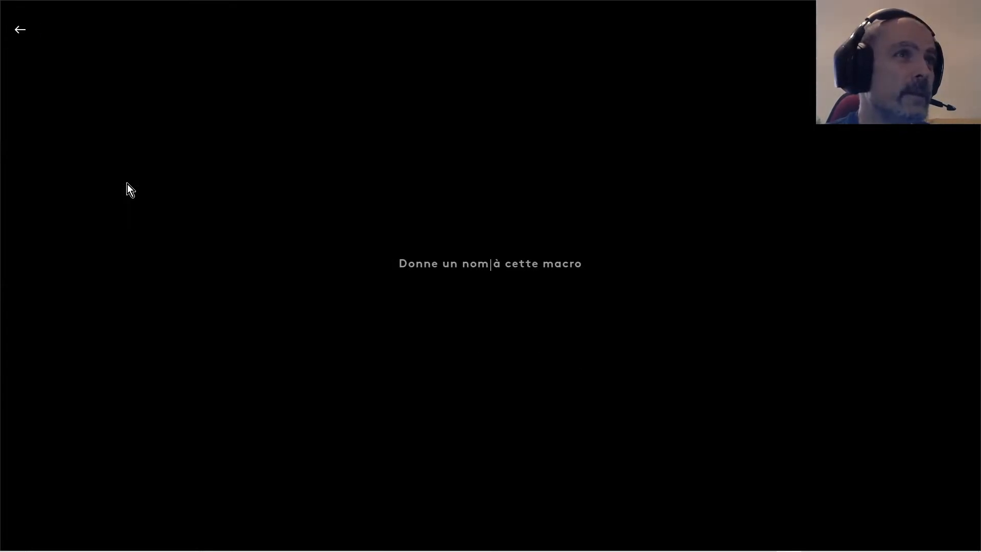
text(Applo)
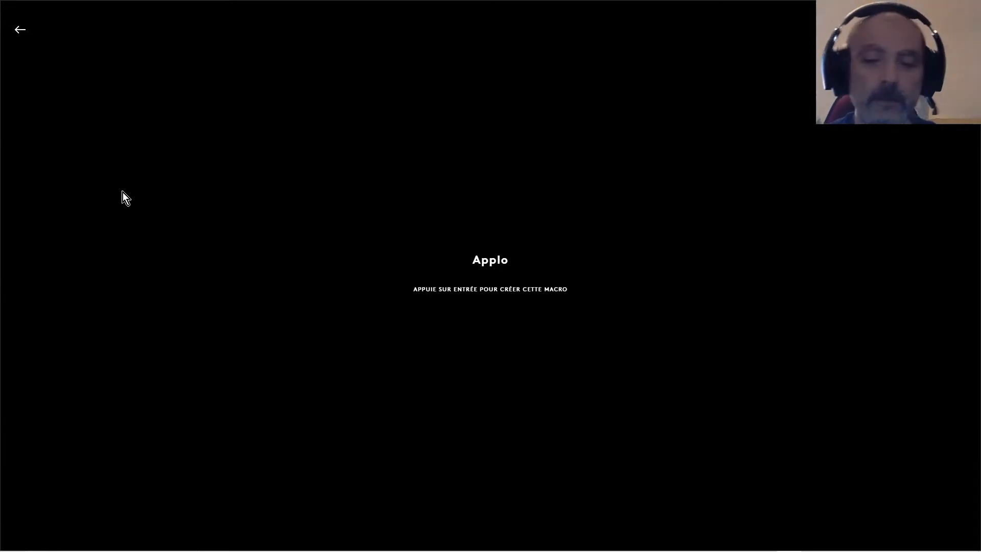
key(BackSpace)
text(i)
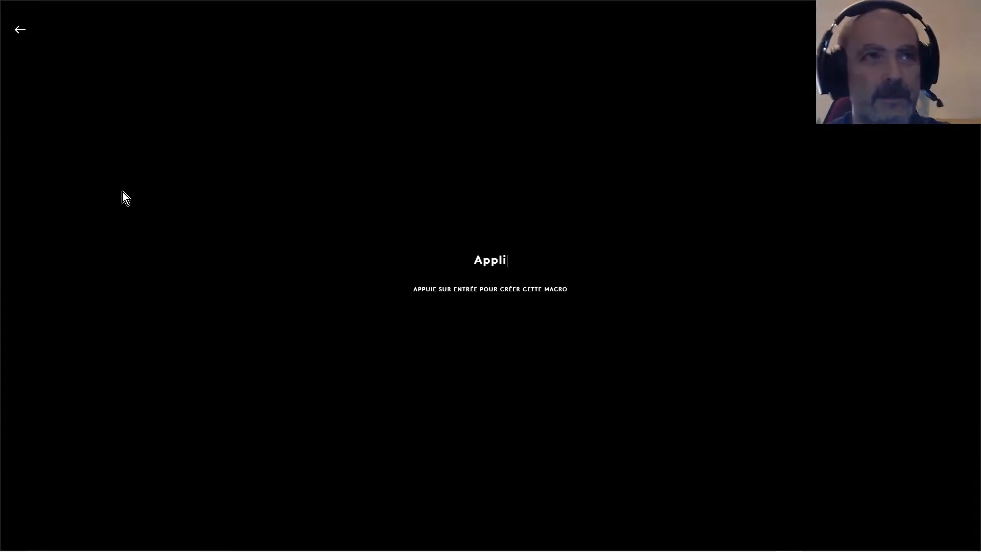
key(Return)
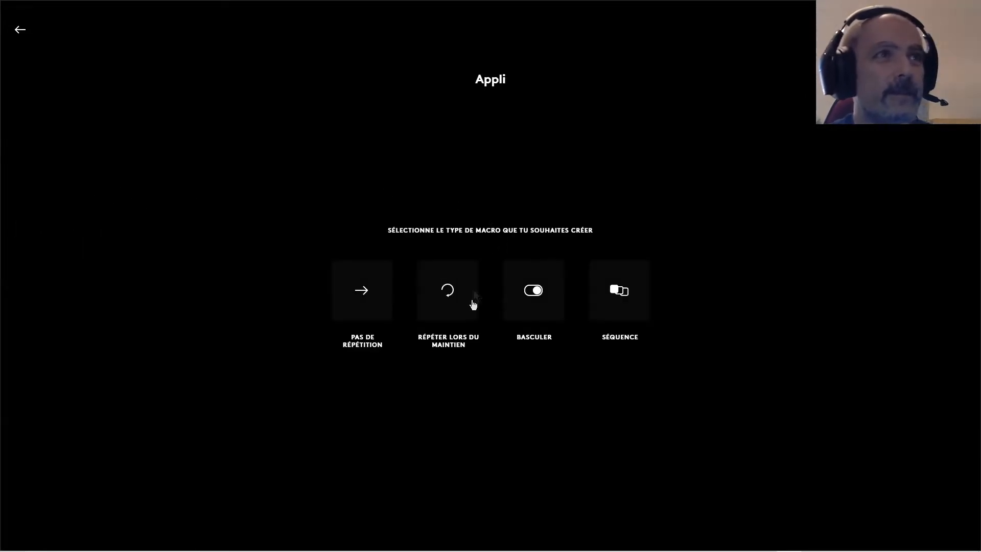
click(365, 292)
Add a launch-application action to the Appli macro that starts 7zFM.exe from C:\Program Files\7-Zip
click(190, 328)
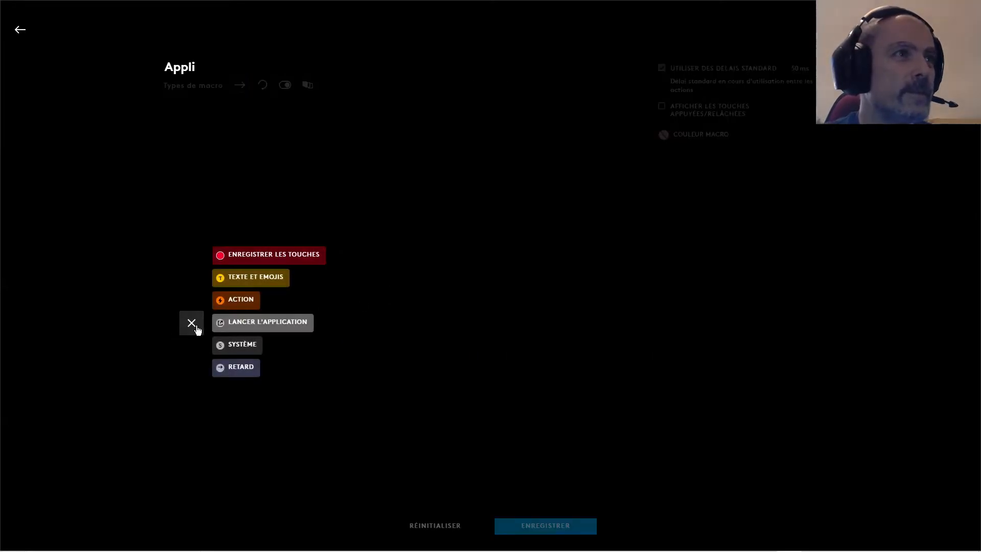
click(242, 326)
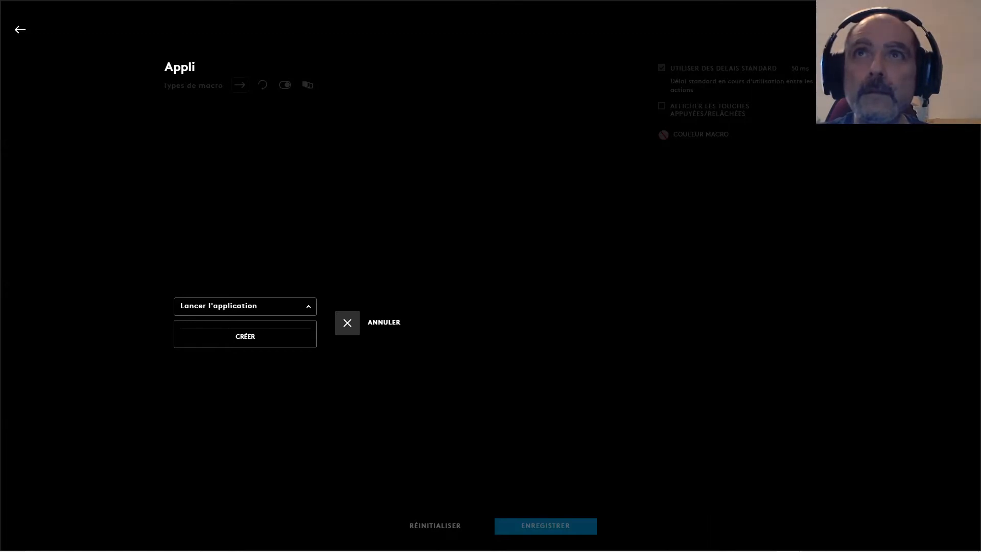
drag(550, 57, 582, 100)
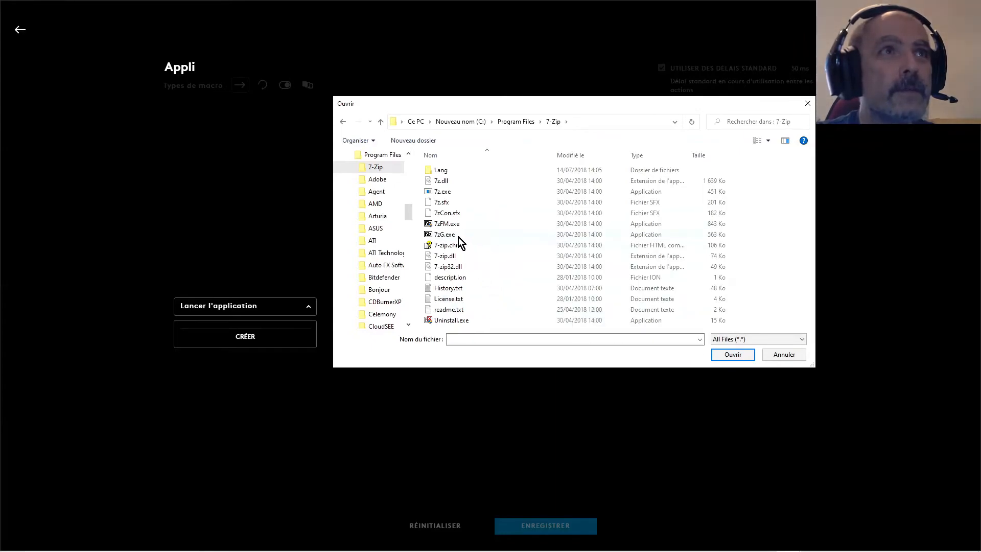
click(457, 224)
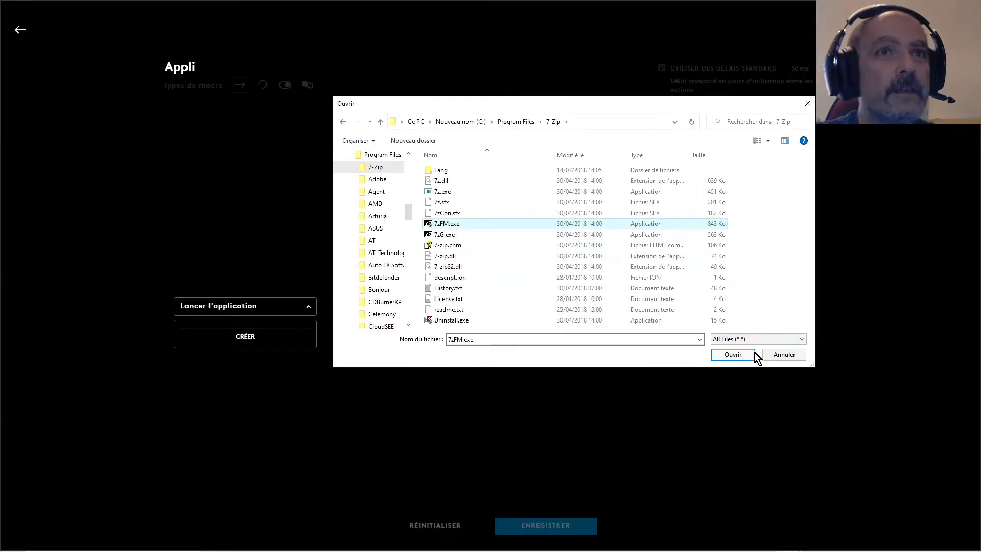
click(736, 356)
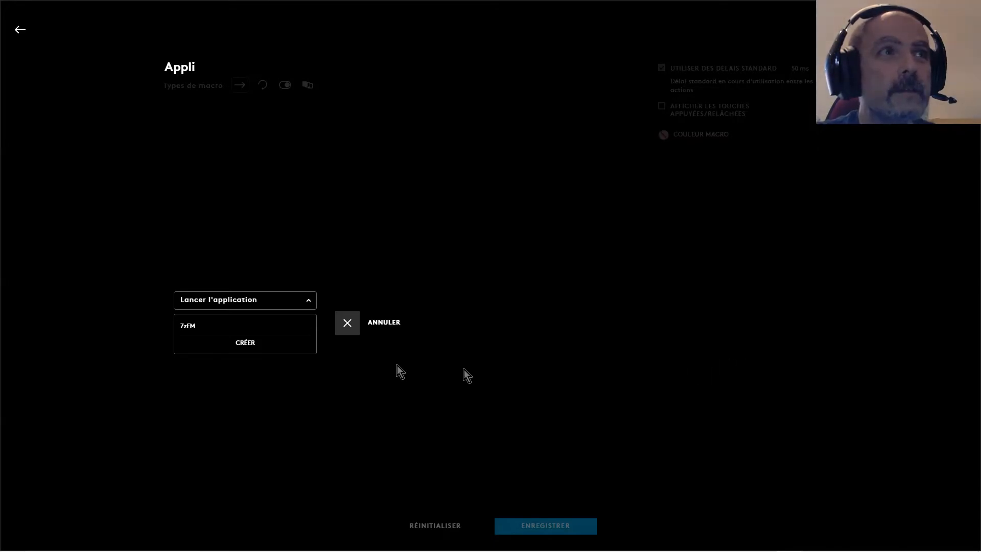
click(252, 348)
click(784, 357)
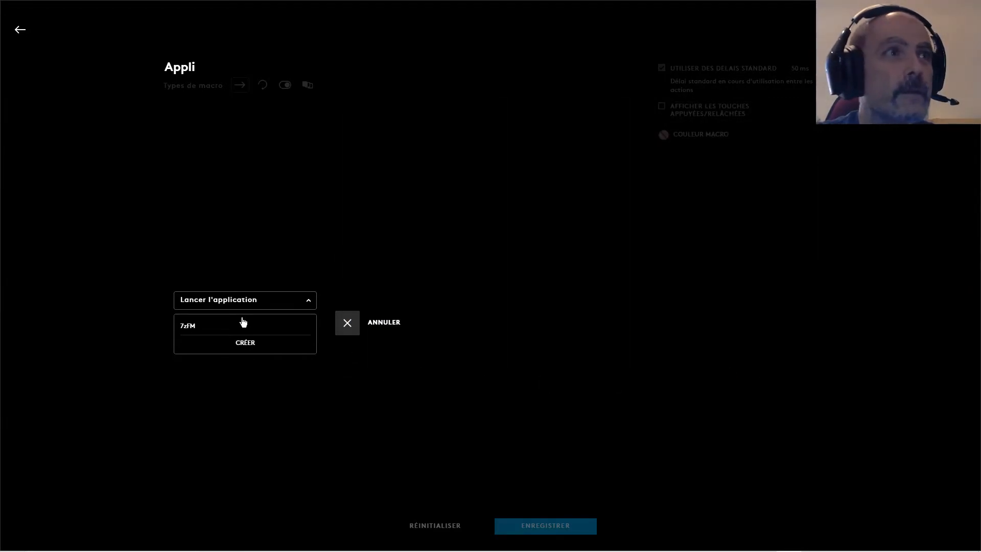
click(189, 329)
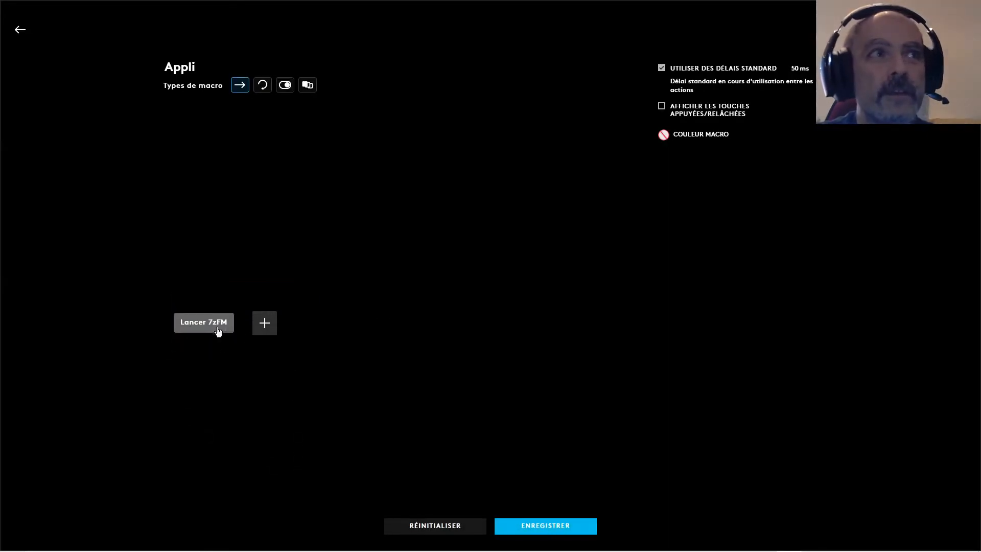
Save the Appli macro, assign it to the headset's uppermost programmable button and test it
click(540, 526)
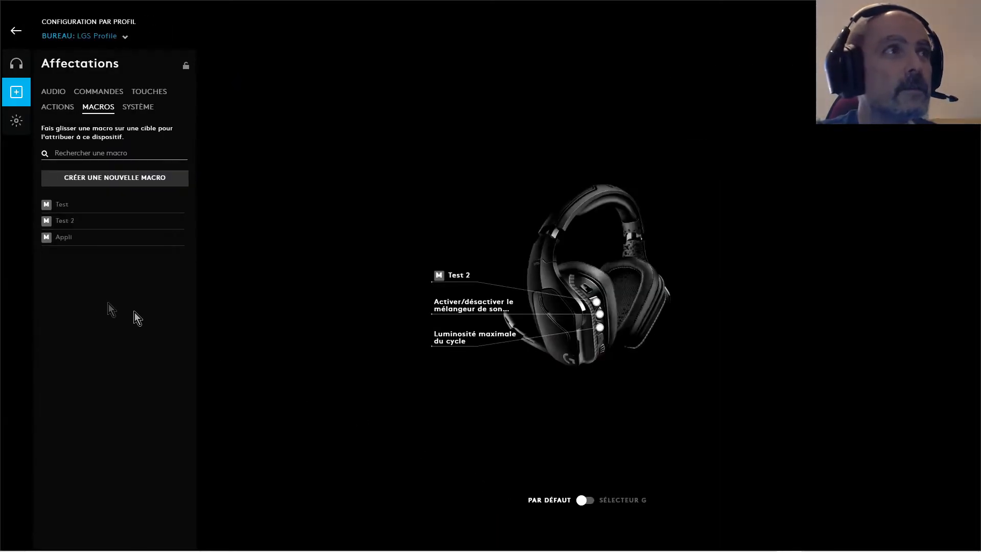
drag(61, 241, 452, 283)
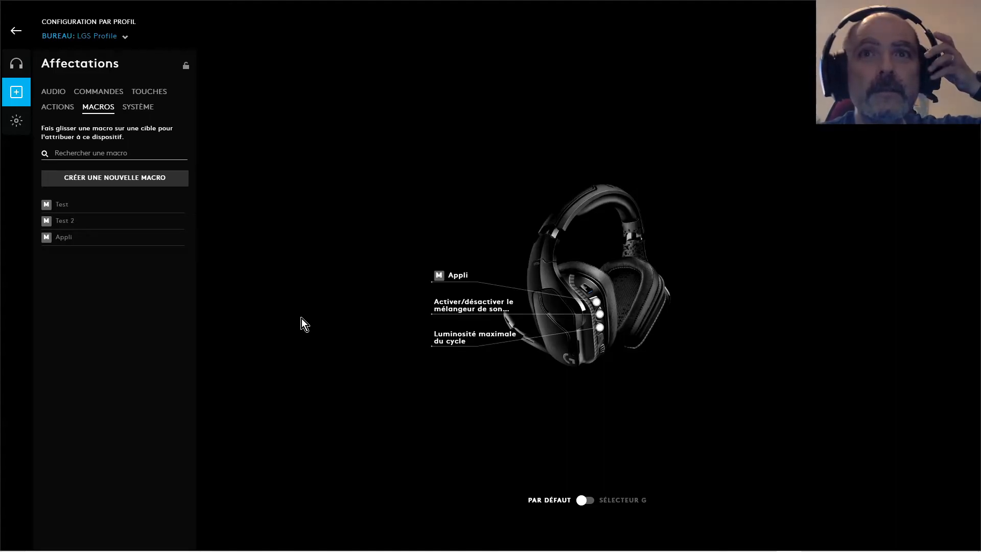
mouse_move(369, 550)
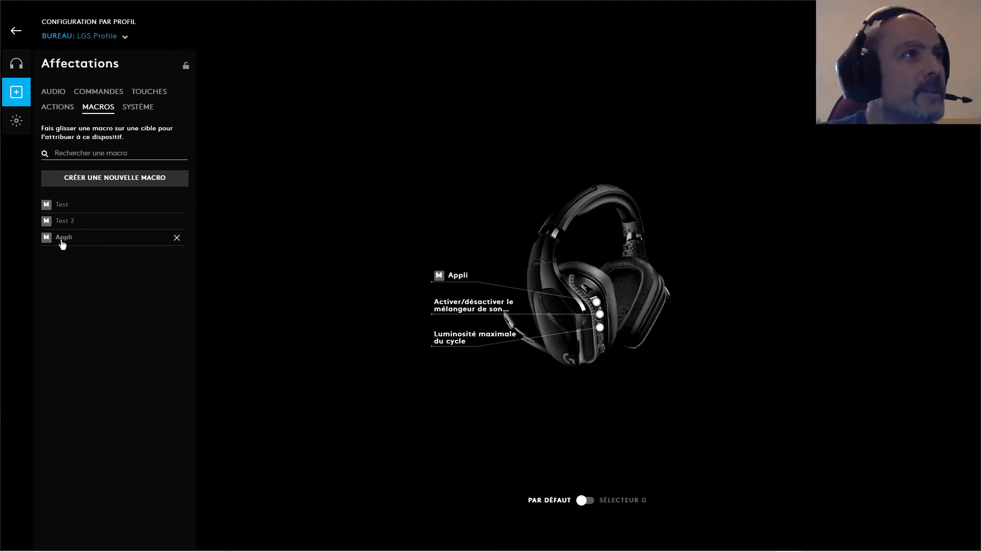
Reopen the Appli macro, add a blank argument to its 7zFM launch entry and save the entry
click(62, 238)
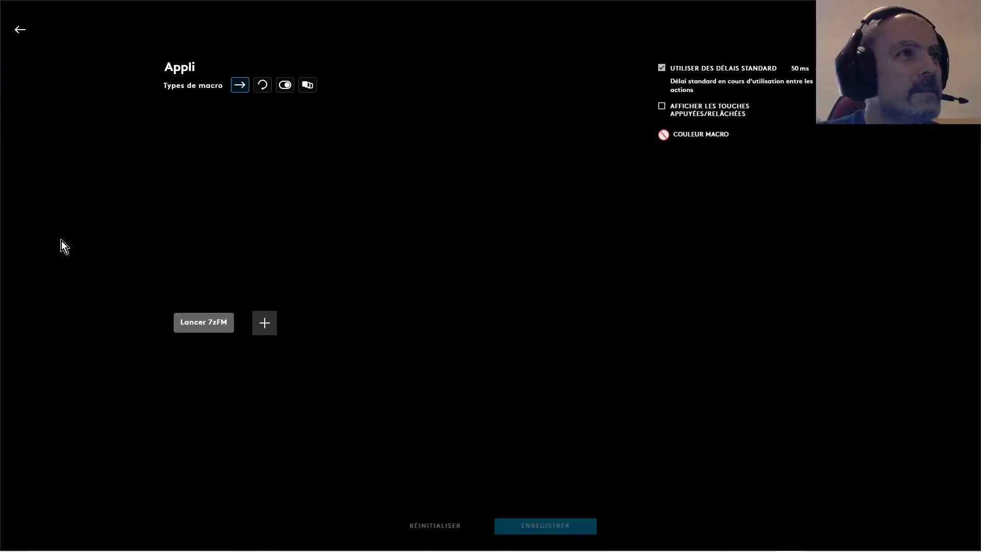
click(204, 327)
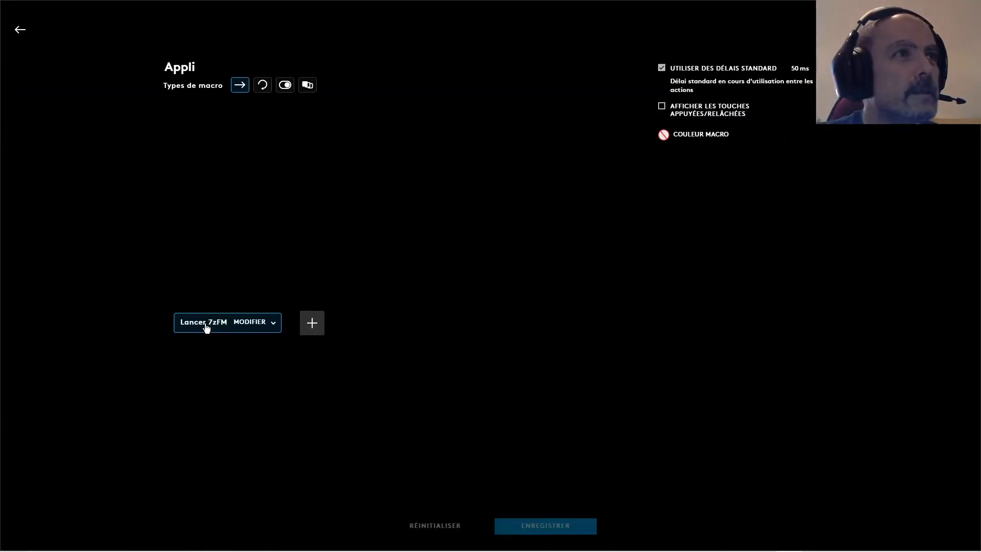
click(266, 322)
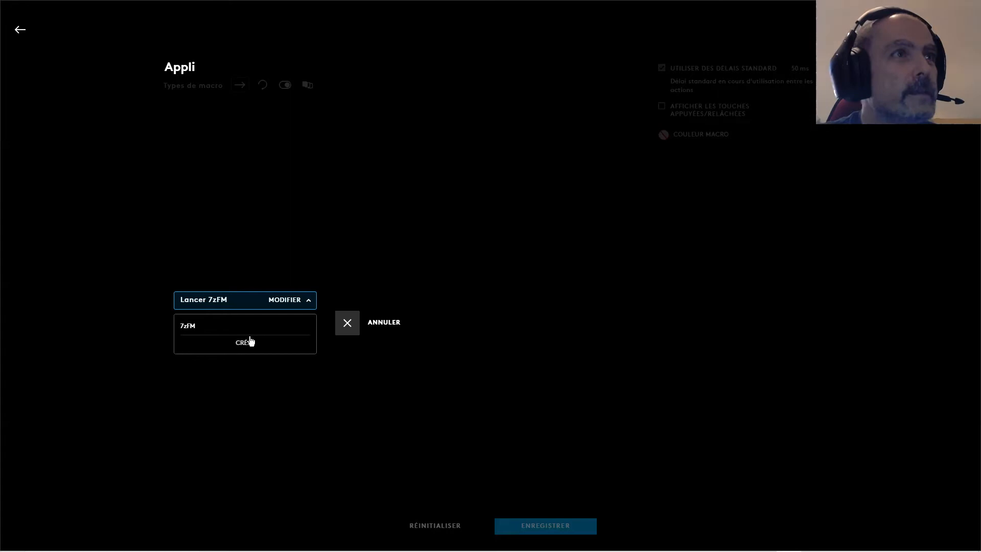
click(283, 302)
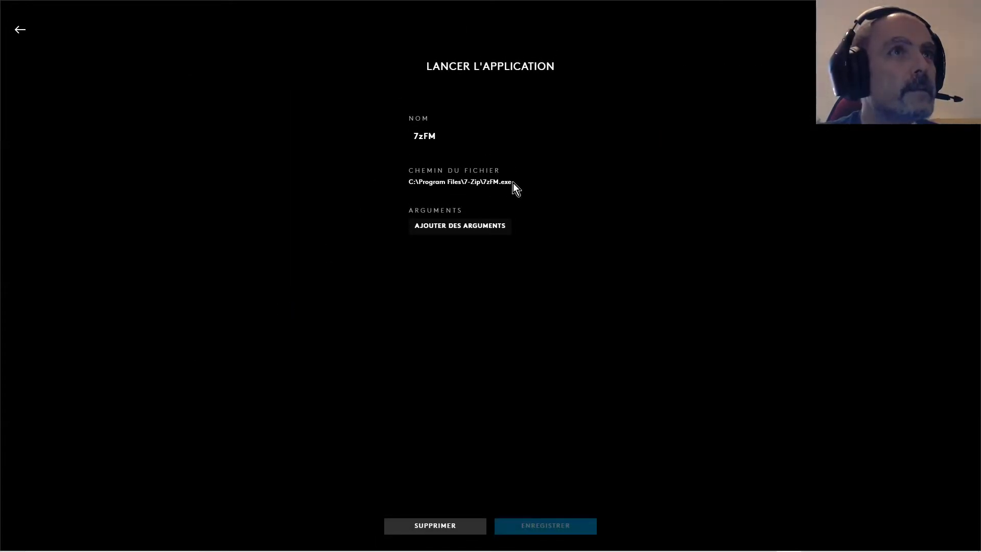
click(465, 228)
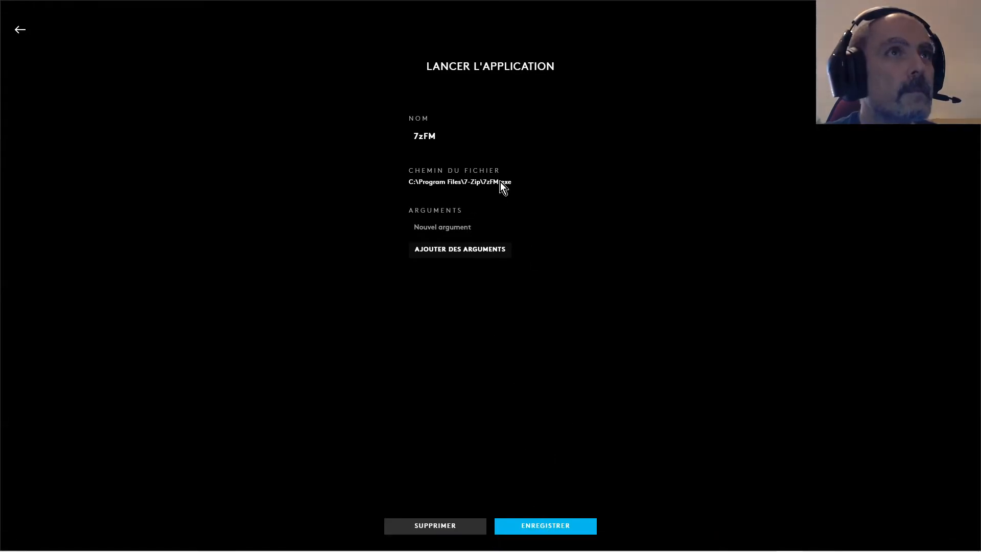
click(544, 528)
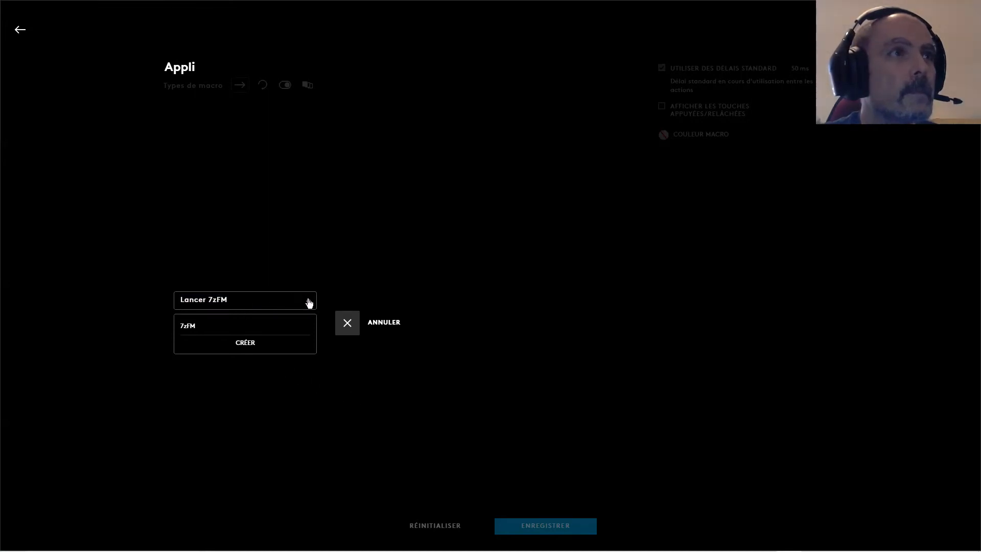
Try launching 7zFM.exe directly from the file chooser and leave the chooser without picking a new application
click(261, 346)
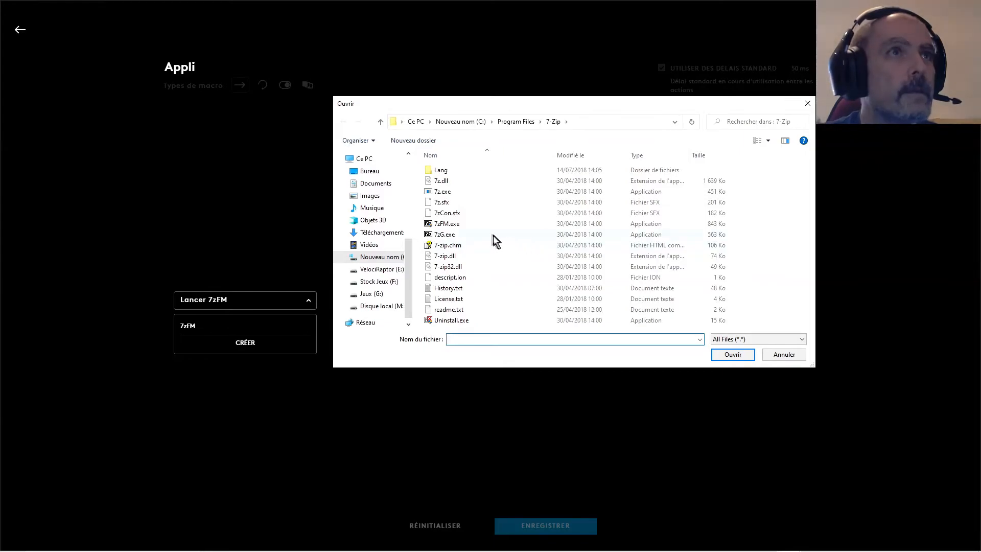
click(458, 224)
right_click(458, 224)
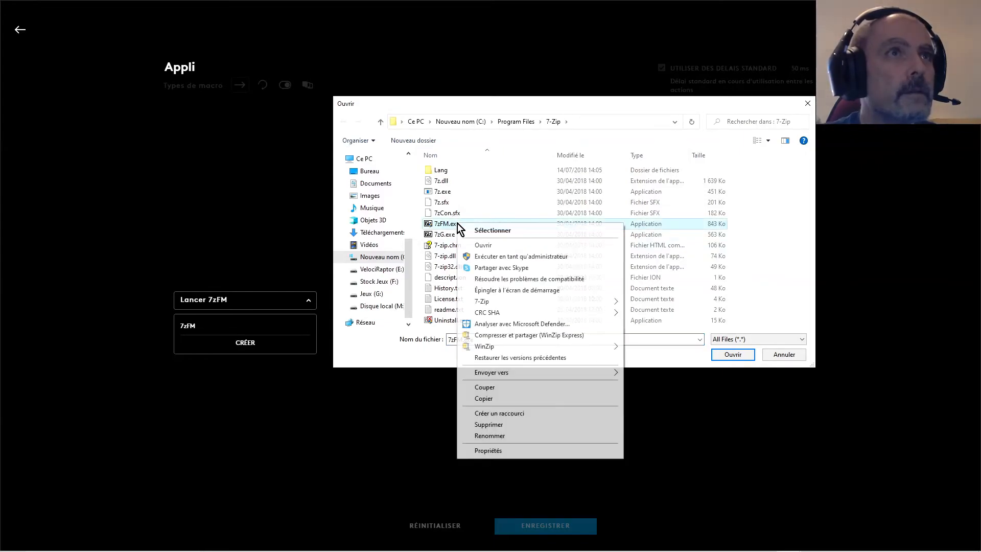
click(496, 256)
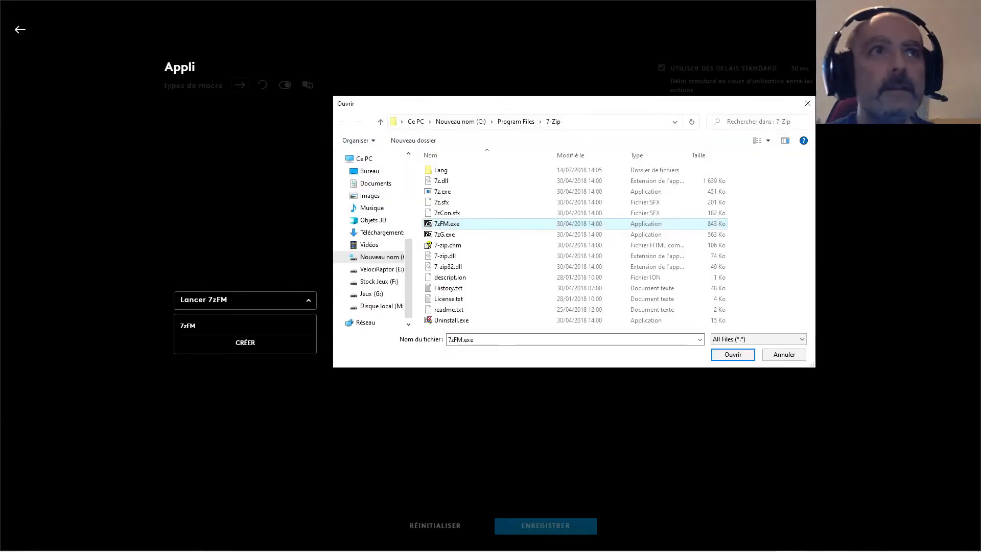
click(782, 356)
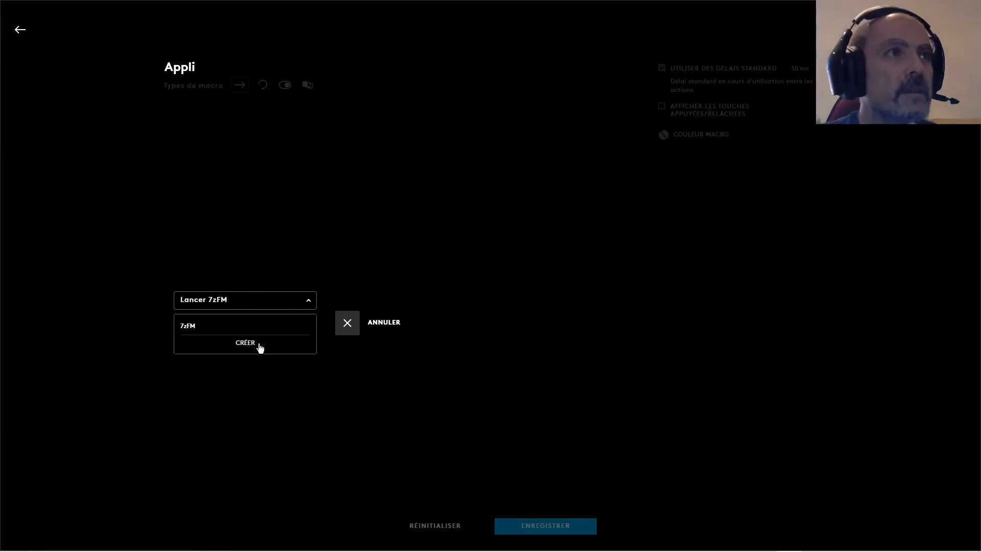
click(245, 343)
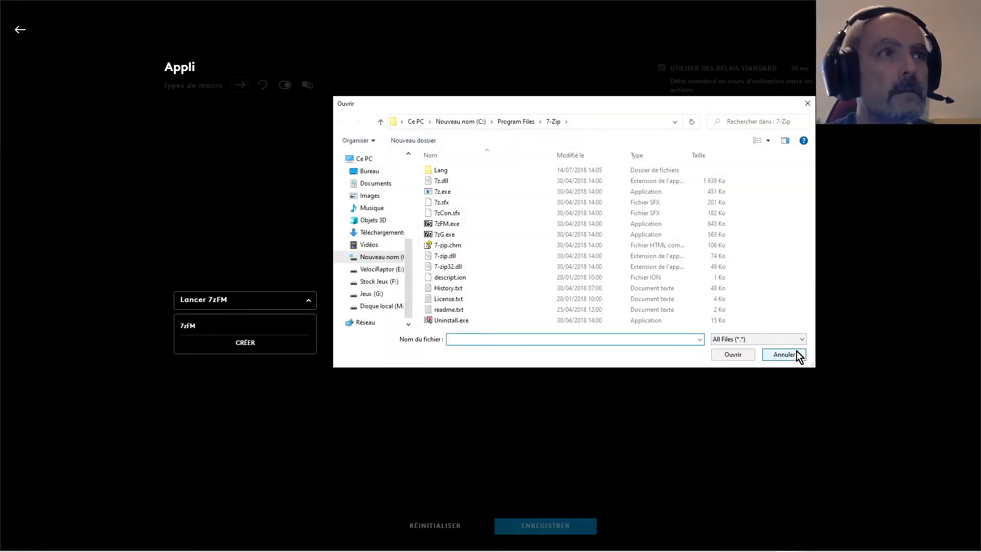
click(800, 355)
Reselect 7zFM as the application to launch and save the Appli macro
click(187, 333)
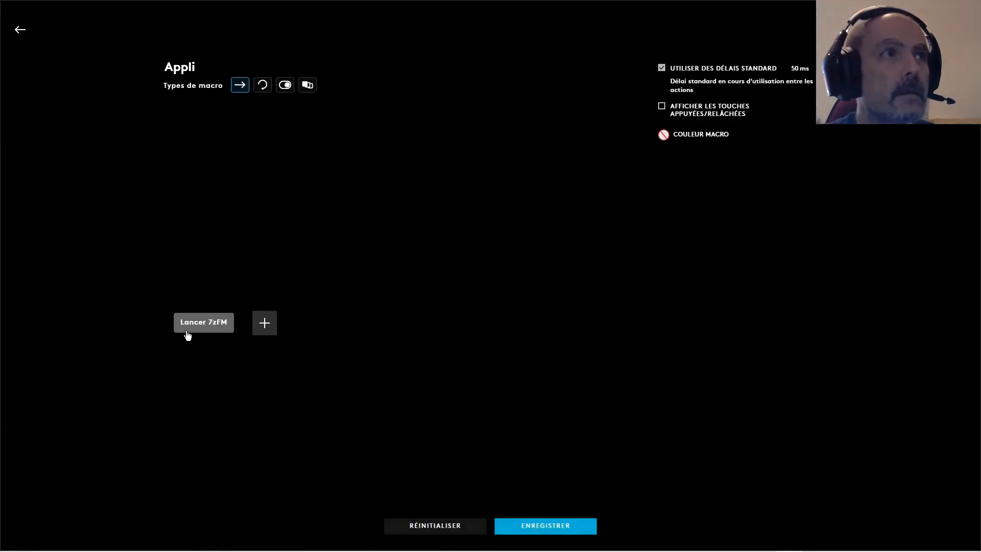
click(197, 327)
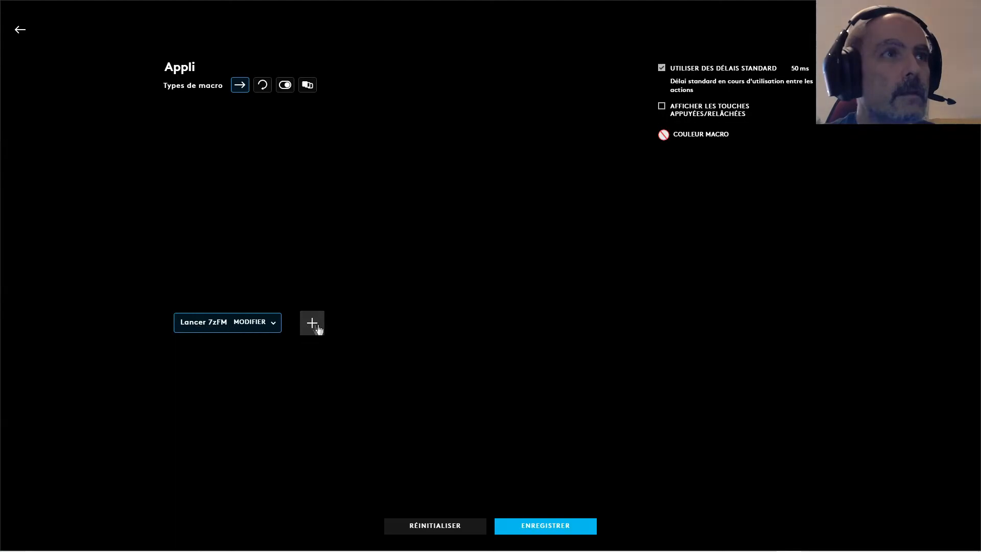
click(568, 530)
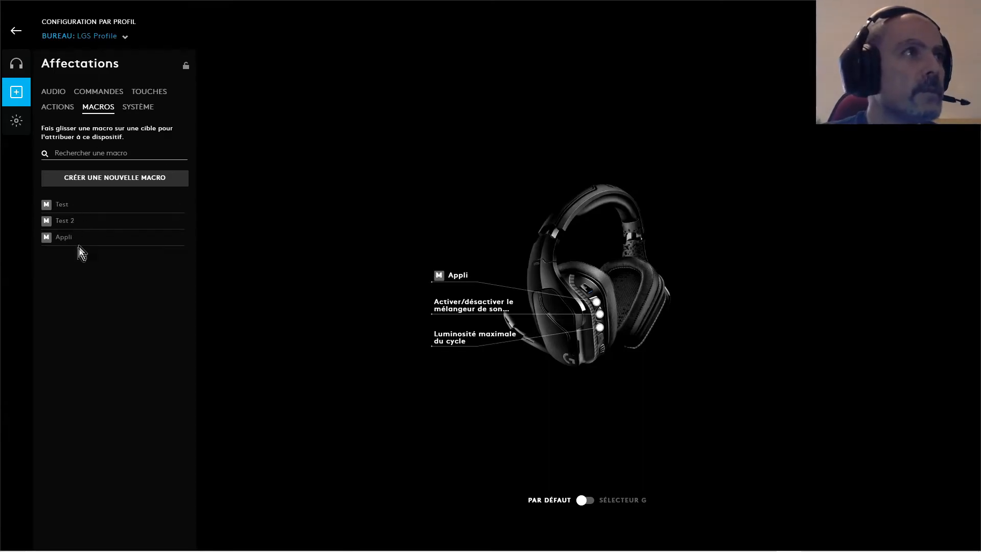
Reopen the Appli macro's launch action and delete the 7zFM application entry
click(90, 237)
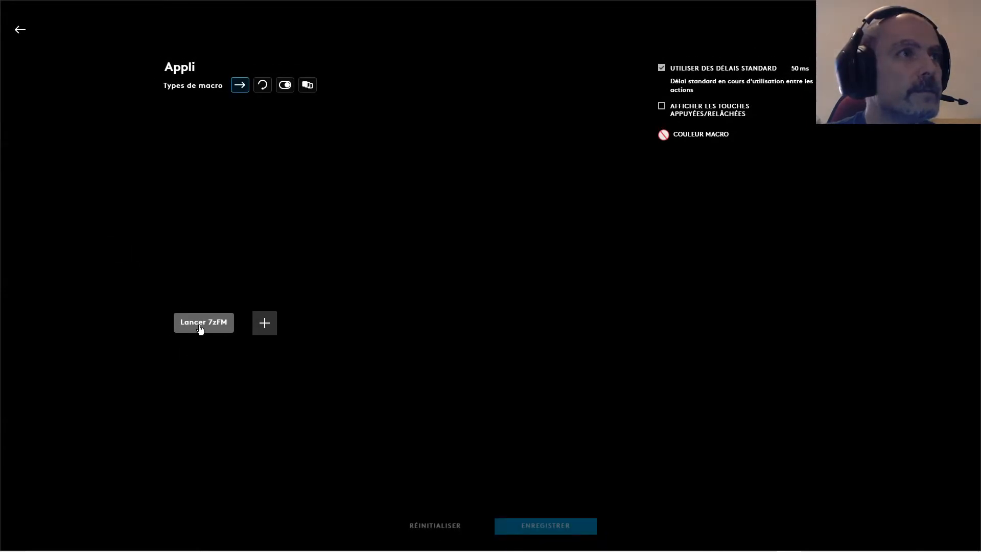
click(264, 329)
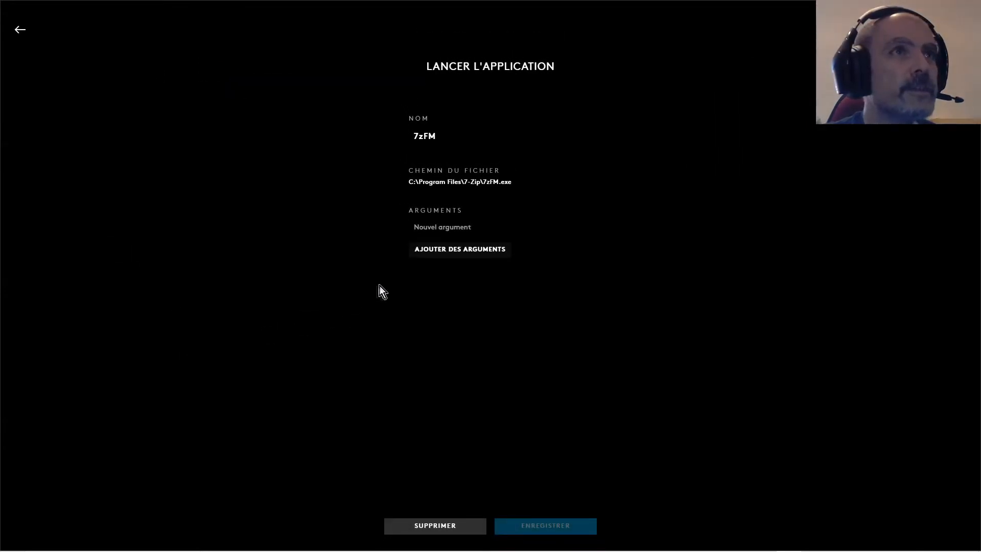
click(435, 529)
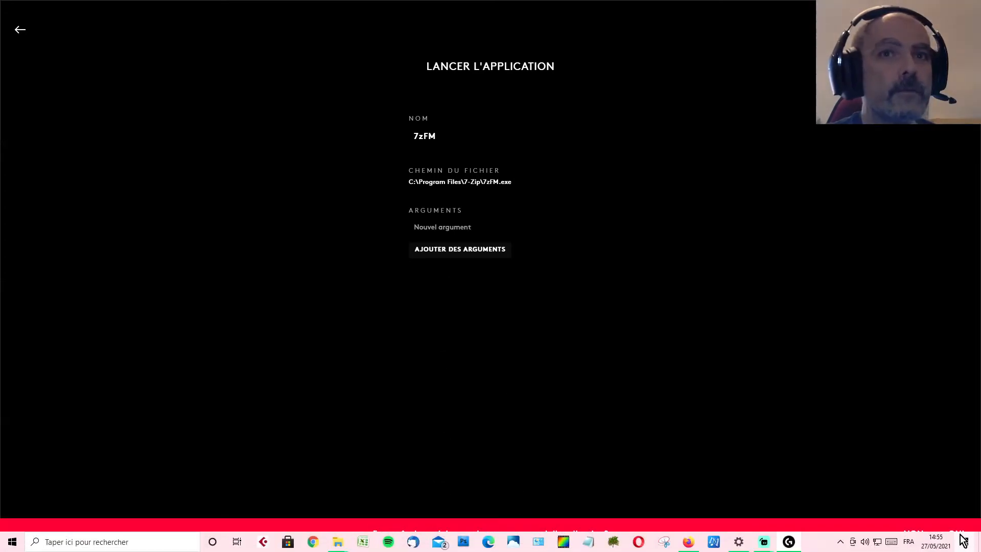
click(956, 534)
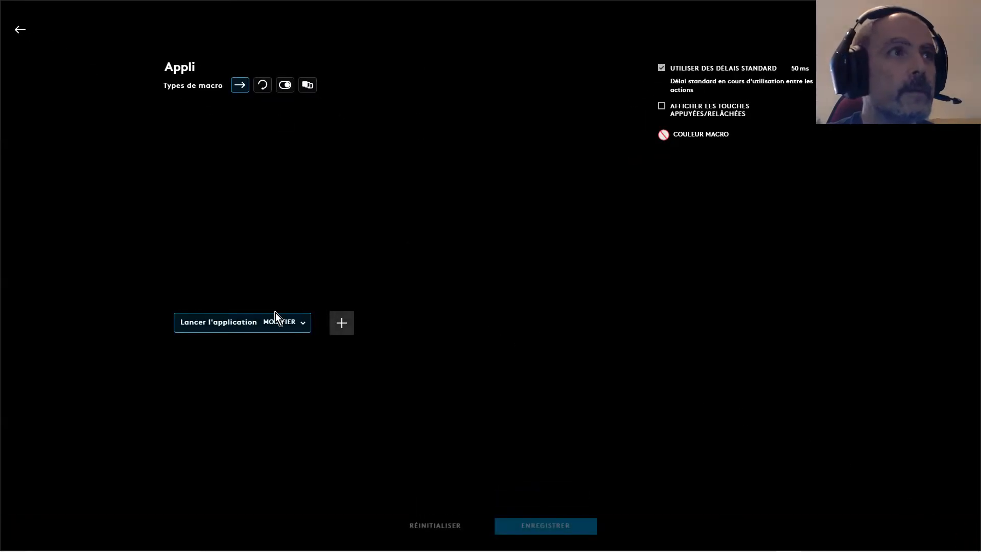
Create a launch entry for Analog Lab 4.exe from Program Files > Arturia > Analog Lab 4 and save it
click(271, 330)
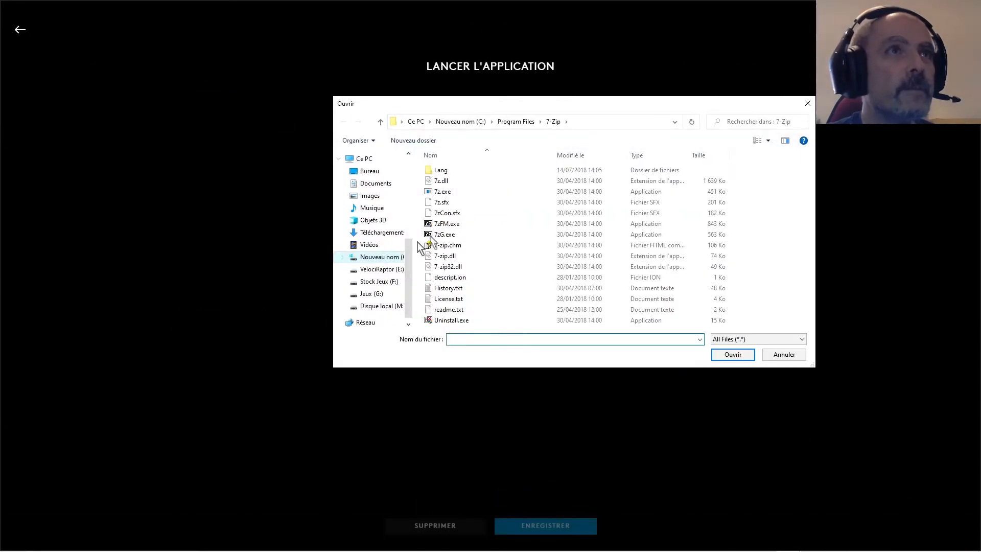
click(519, 123)
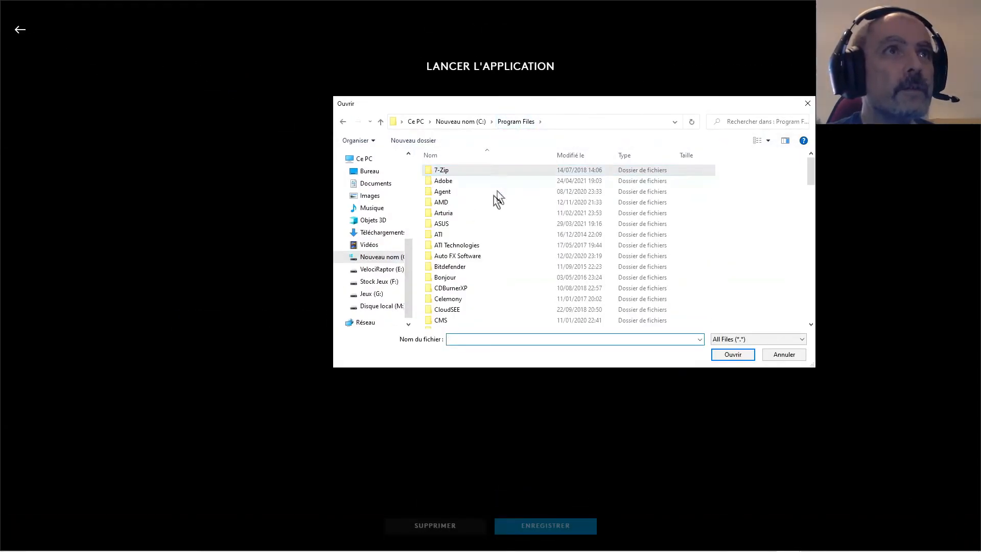
double_click(495, 213)
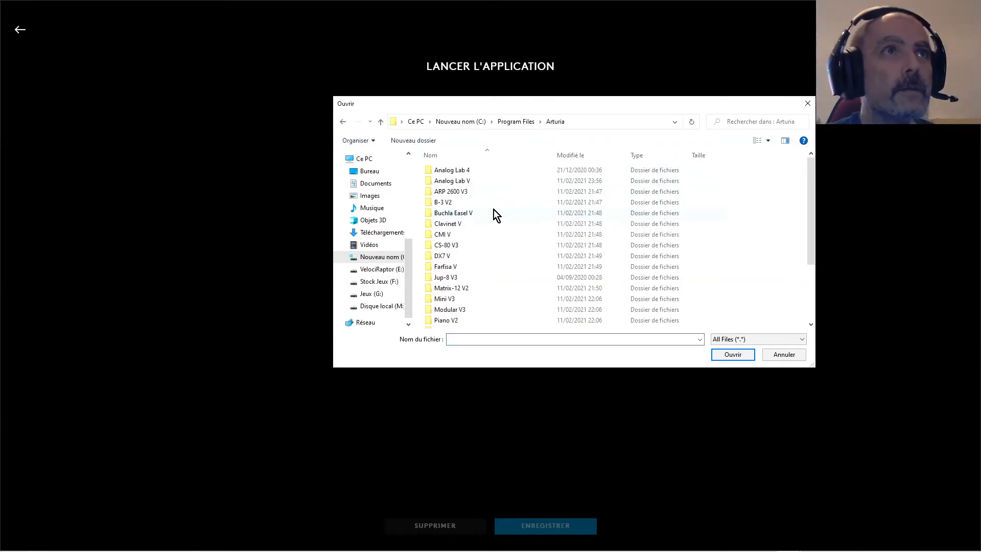
double_click(480, 170)
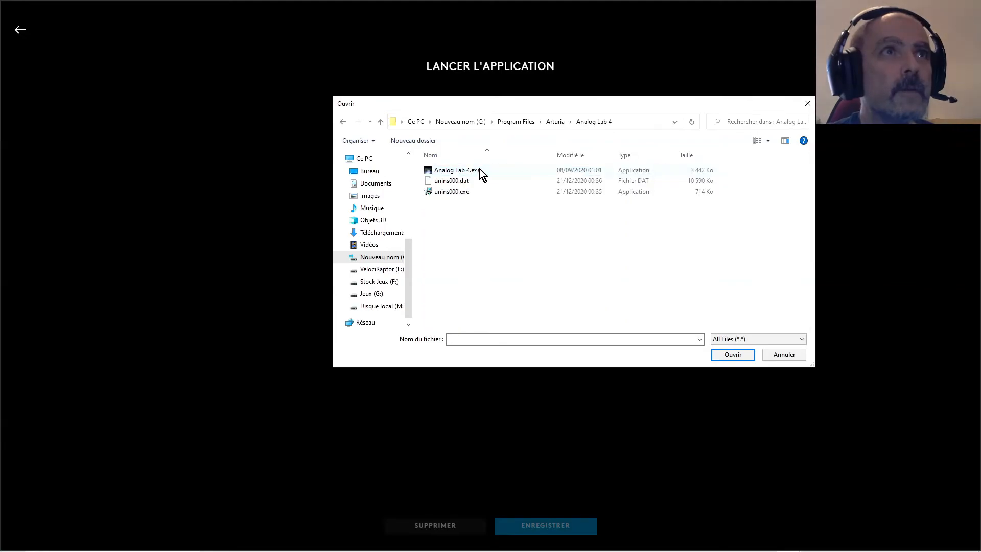
click(483, 170)
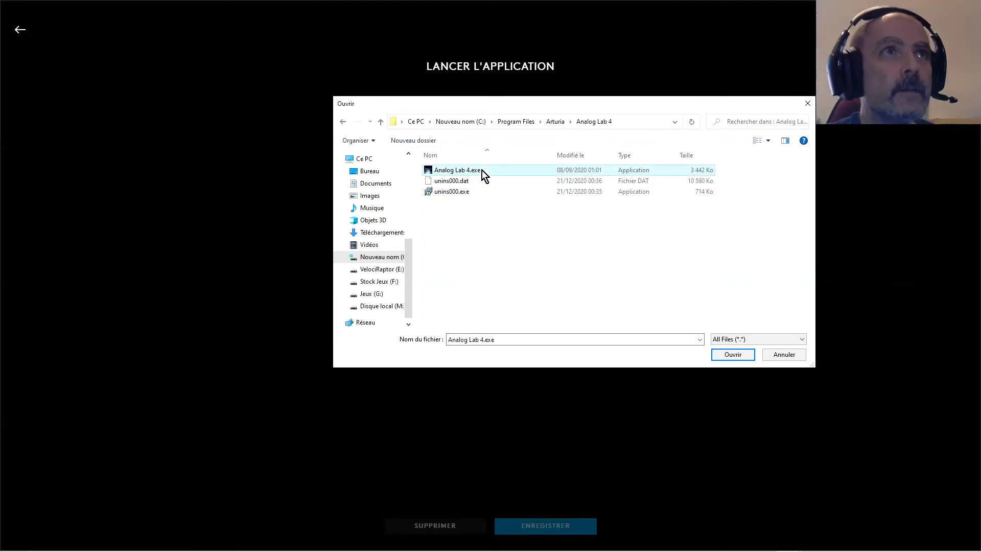
click(737, 355)
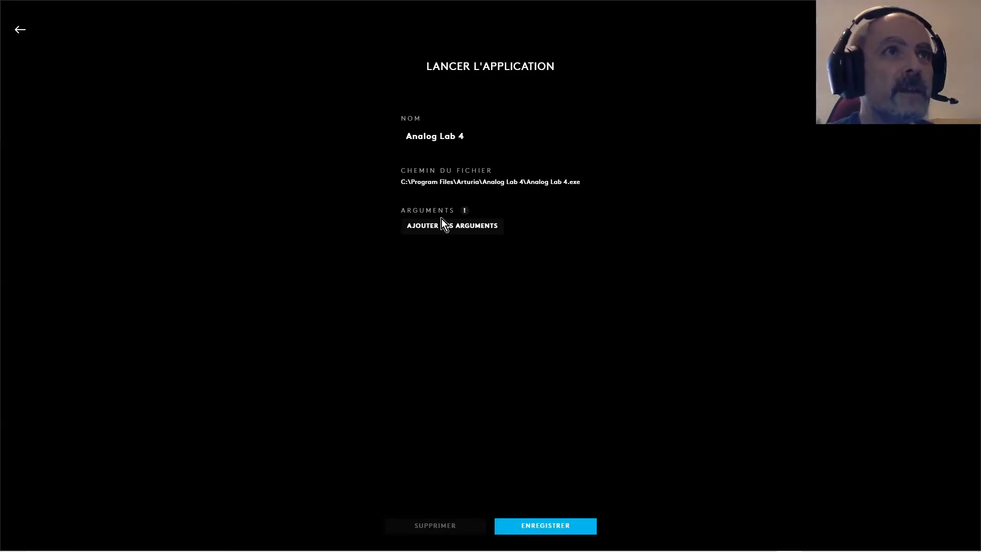
click(544, 529)
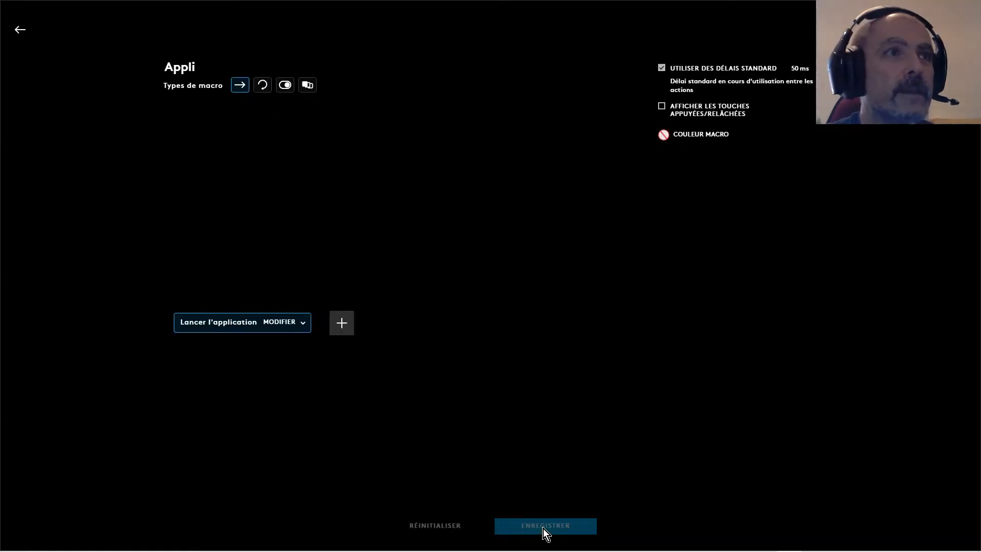
Create a second launch entry for Analog Lab 4.exe and save it
click(286, 323)
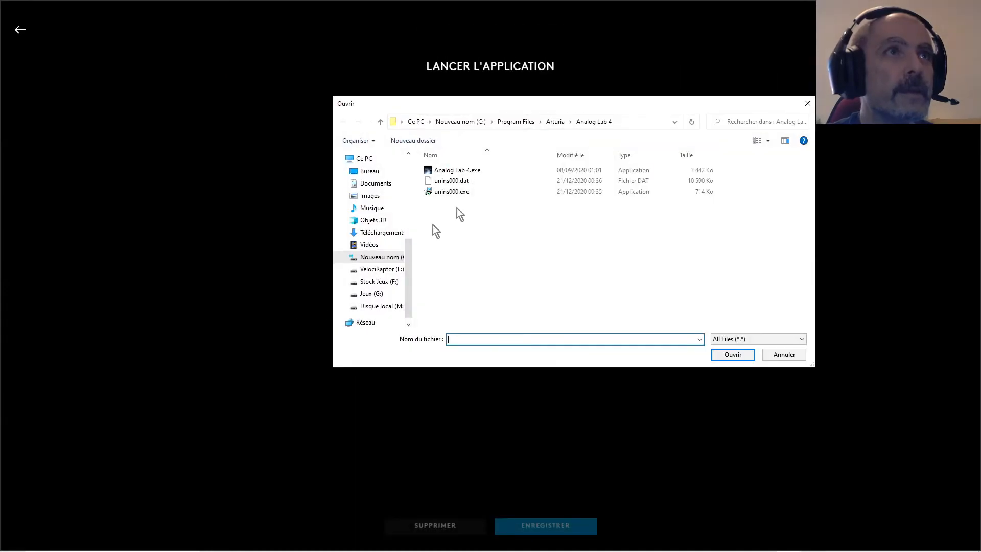
double_click(469, 174)
click(542, 526)
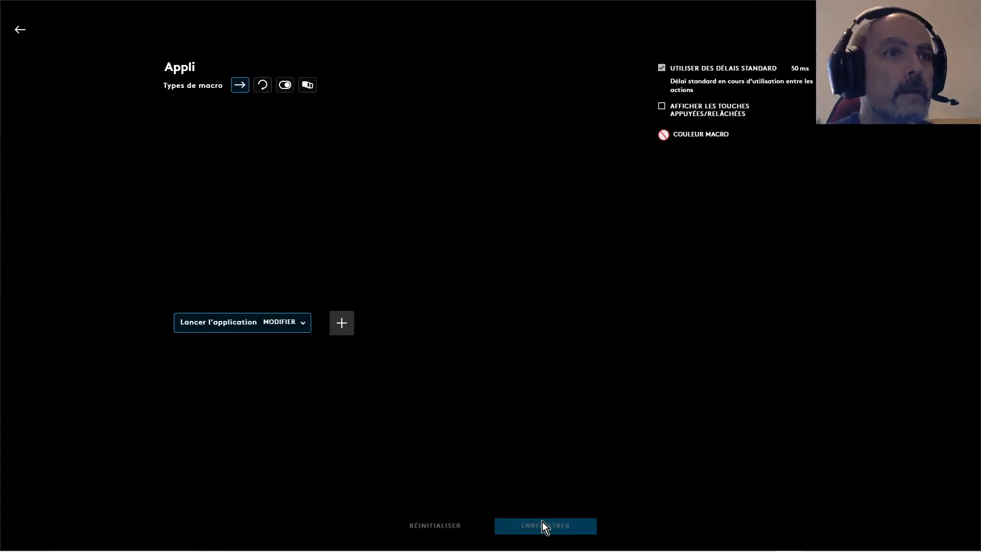
Set the Appli macro's launch action to the Analog Lab 4 entry and save the macro
click(310, 329)
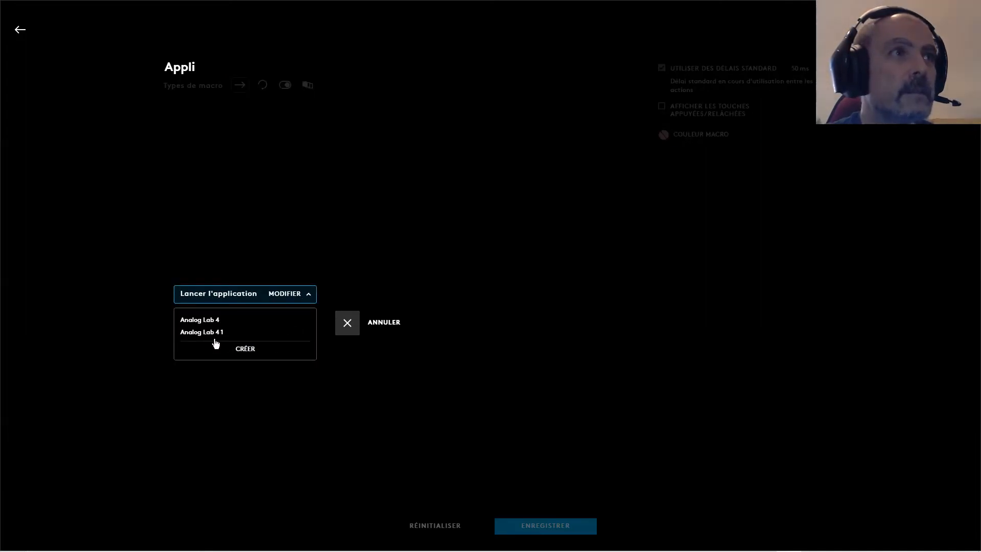
click(214, 320)
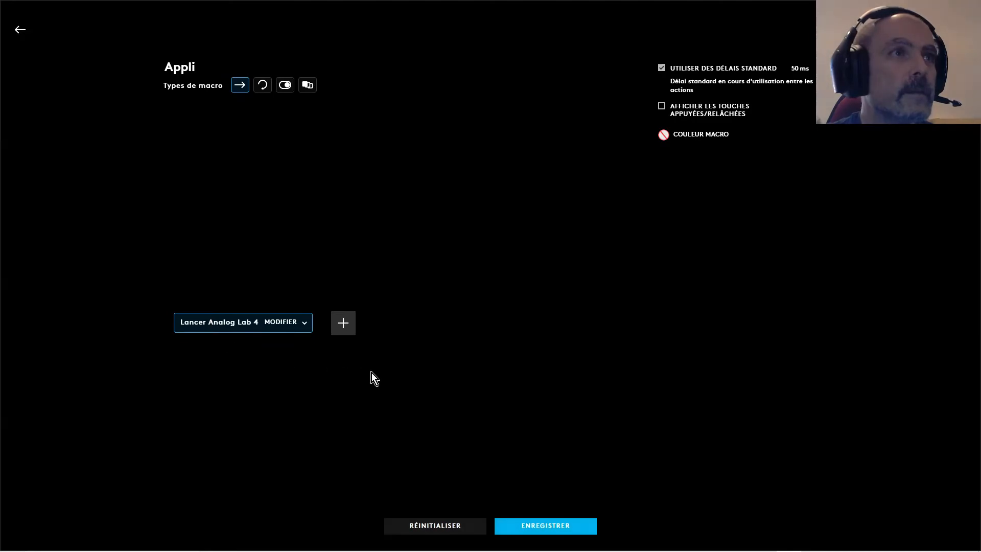
click(255, 330)
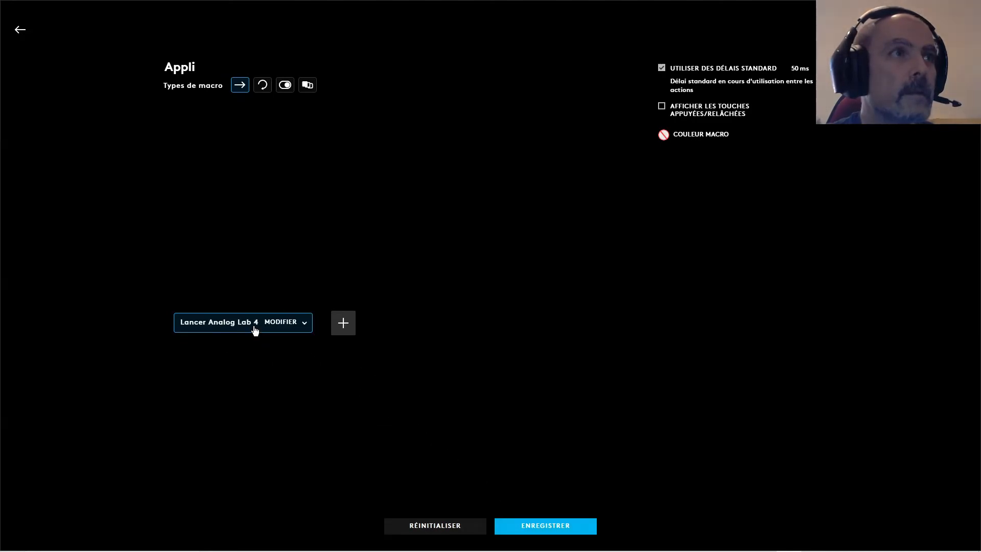
click(554, 526)
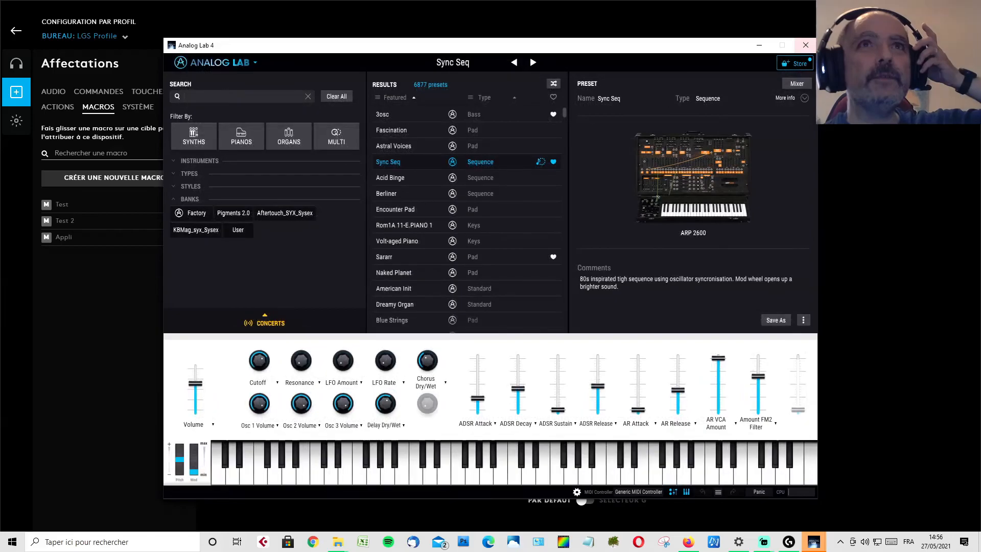
Close the Analog Lab 4 application window
click(804, 50)
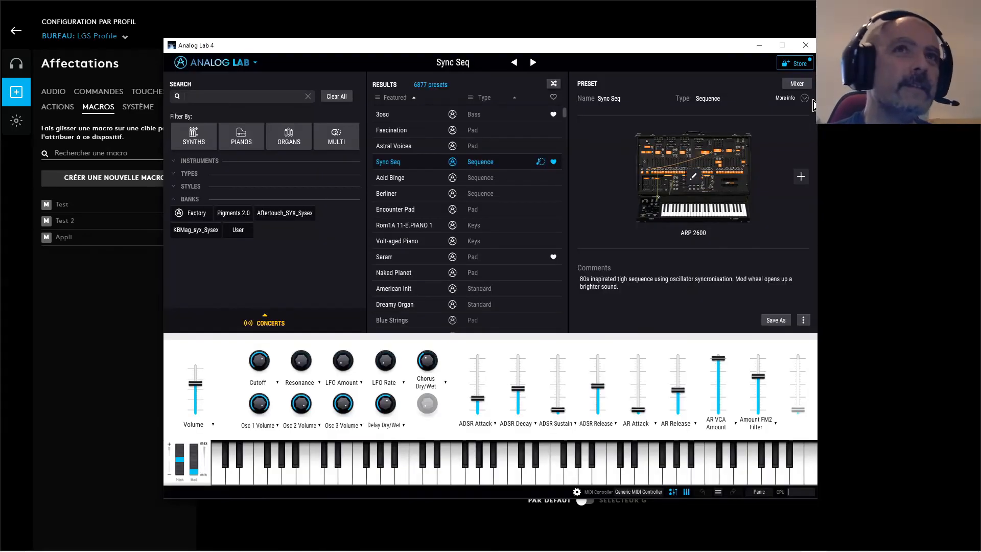
click(810, 50)
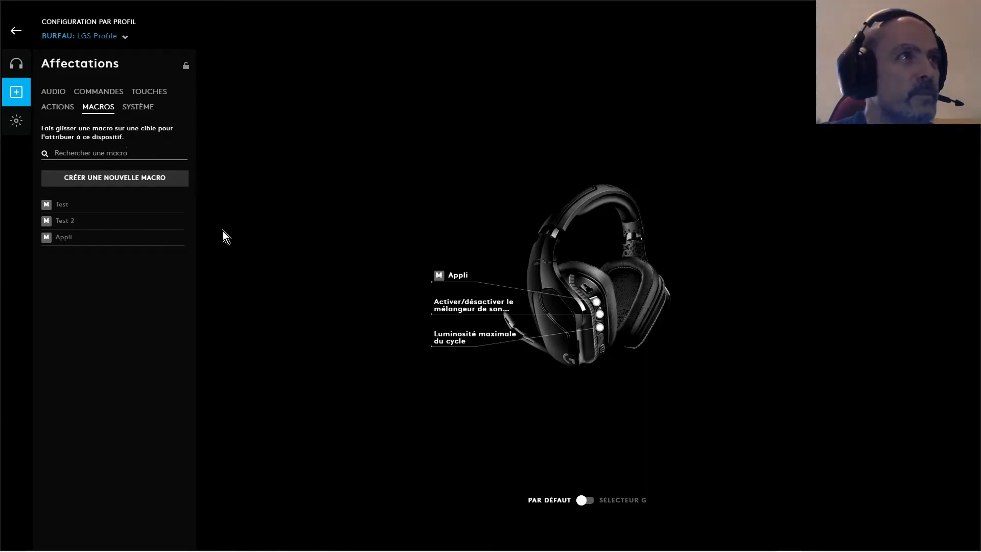
Examine the assignable system commands, from application launch, mouse, lighting and audio through to the character and editing categories
click(140, 109)
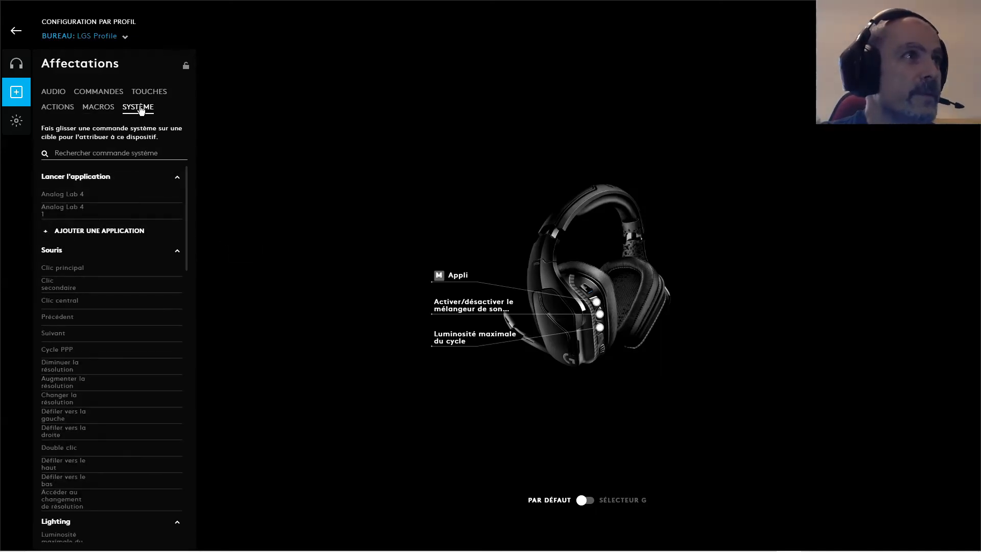
scroll(87, 271, down, 1)
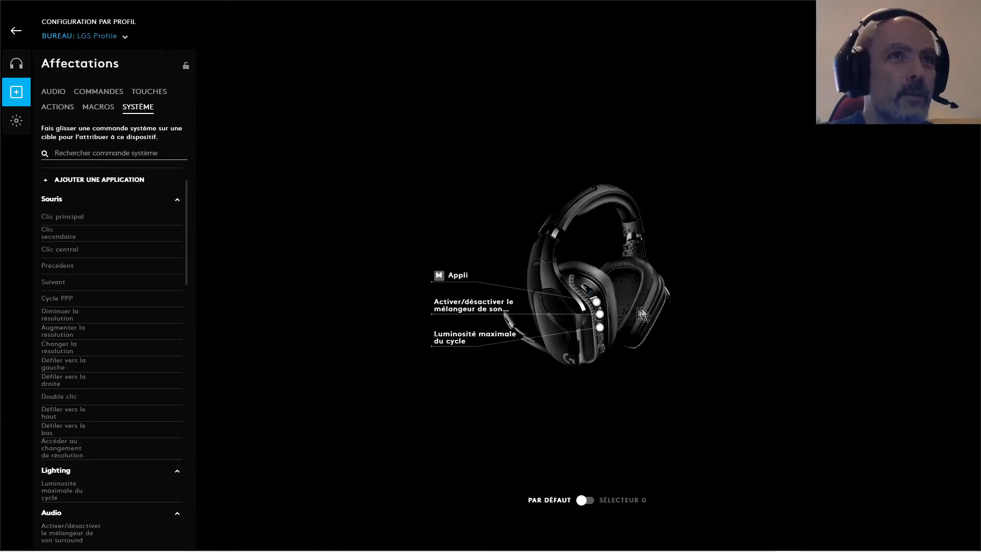
scroll(92, 228, down, 1)
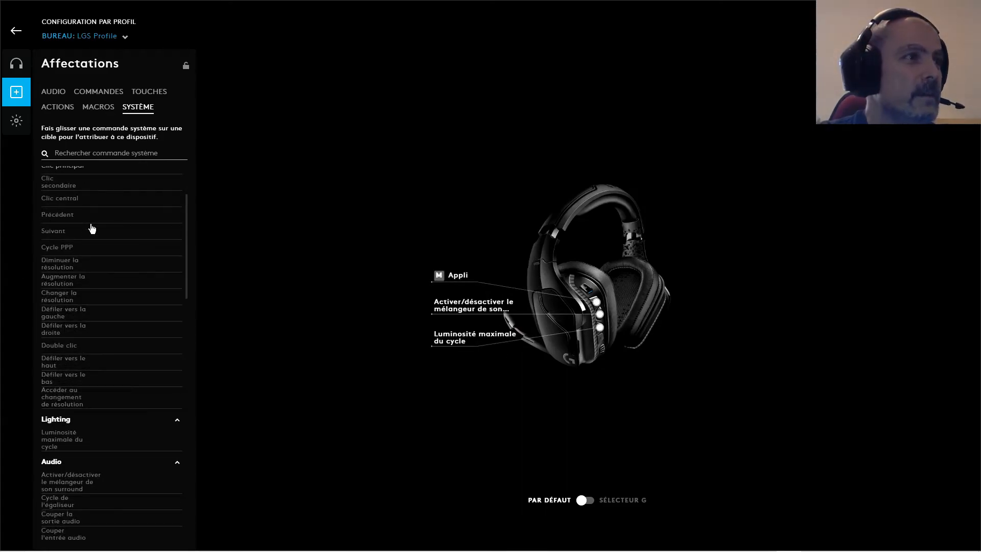
scroll(92, 228, down, 3)
scroll(134, 240, down, 2)
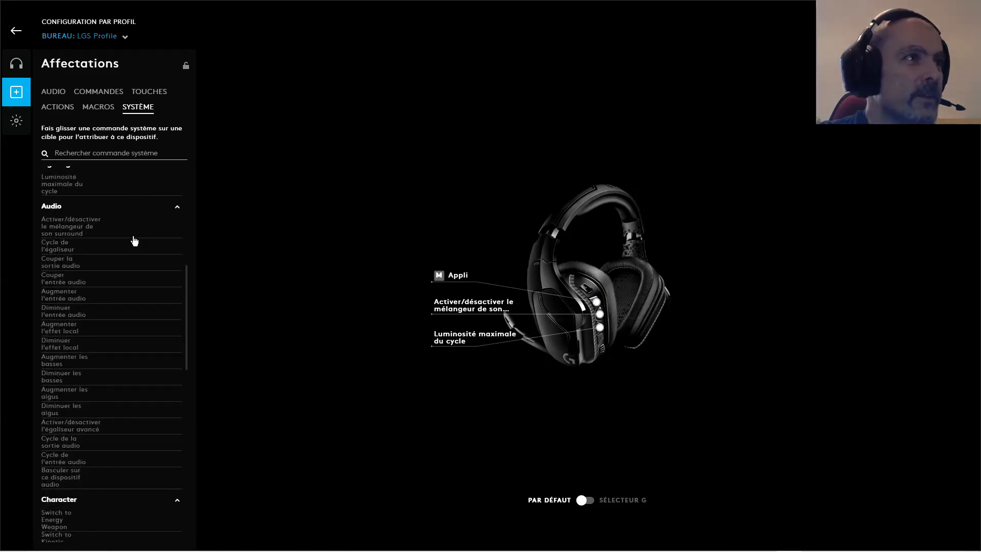
scroll(135, 241, up, 7)
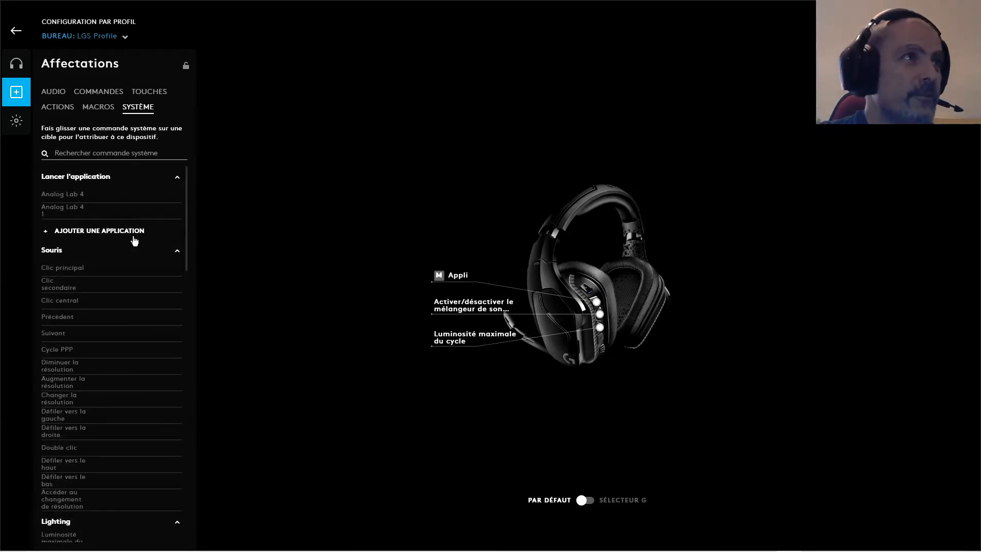
scroll(91, 248, down, 9)
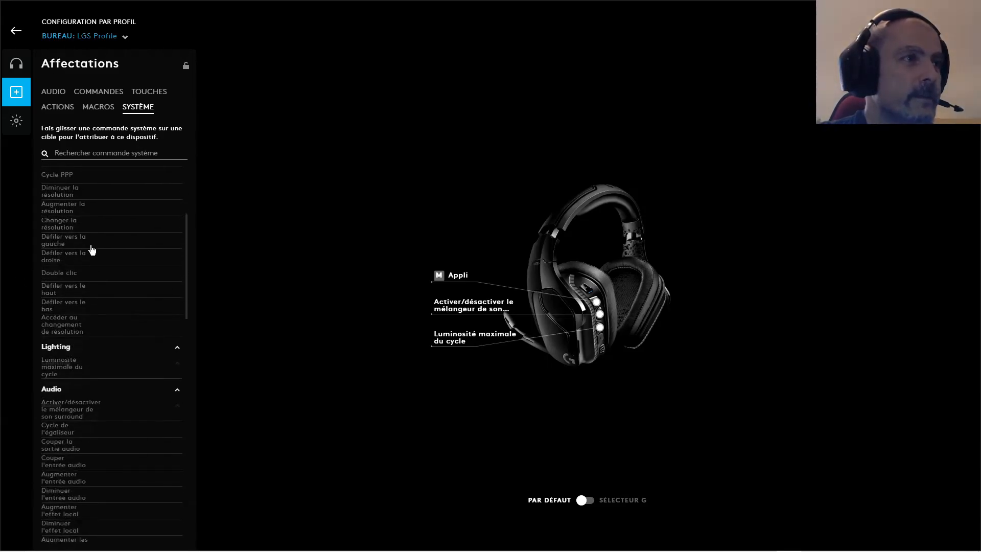
scroll(91, 249, down, 4)
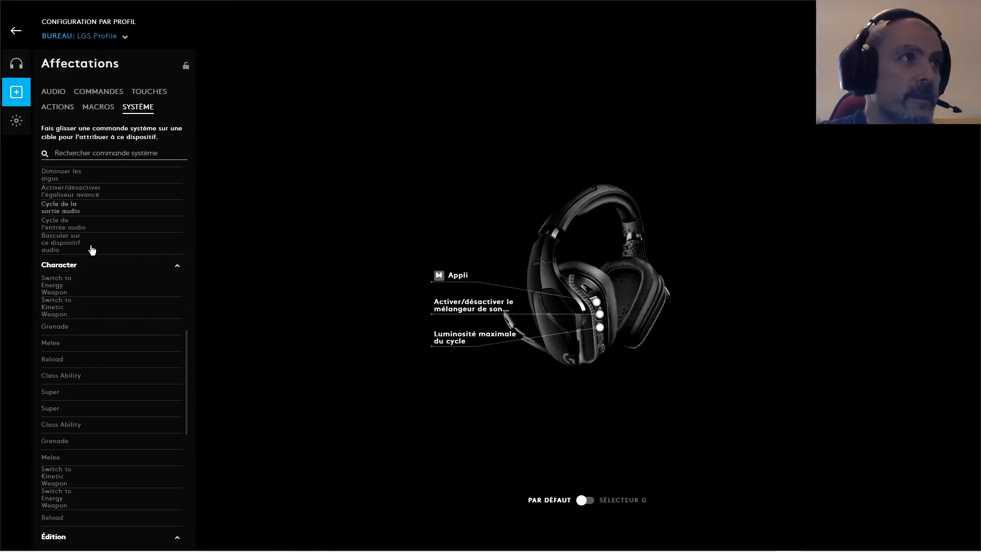
scroll(91, 279, down, 5)
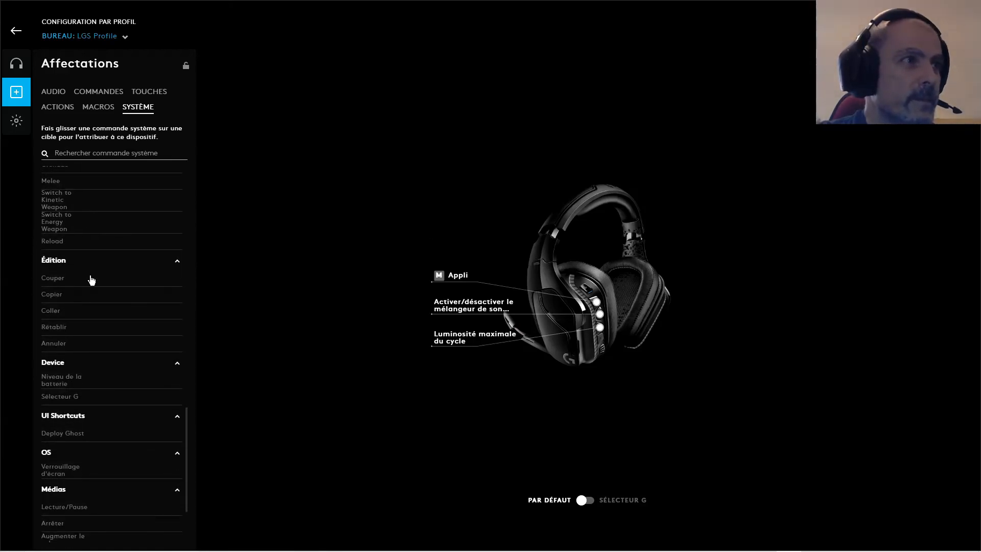
Assign the Lecture/Pause media command to the headset's uppermost programmable button, replacing the Appli macro
scroll(91, 279, down, 2)
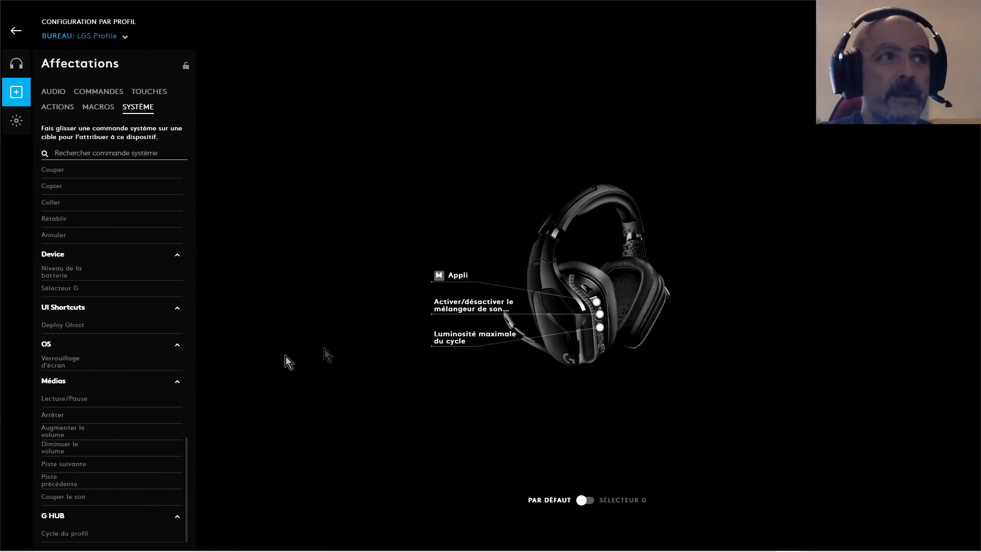
drag(55, 399, 458, 277)
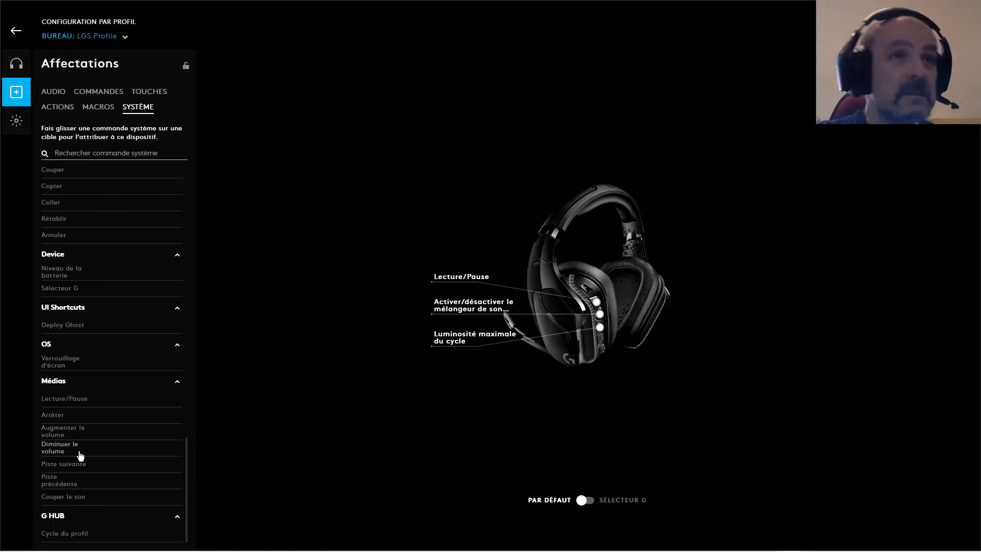
scroll(80, 455, up, 3)
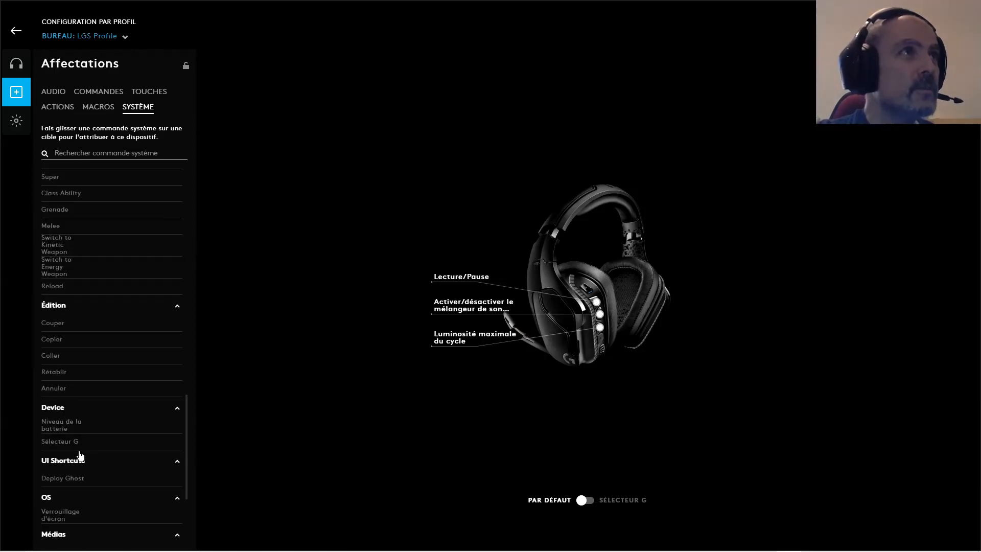